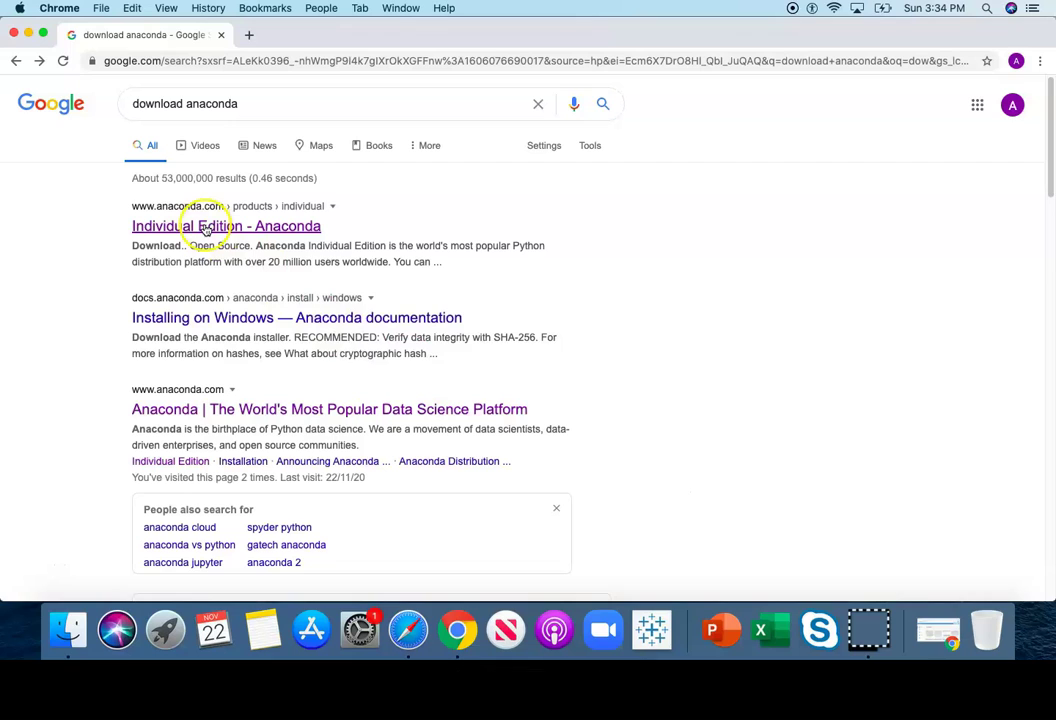
# Open Anaconda's Individual Edition page and download the MacOS Python 3.8 64-Bit Graphical Installer.
pyautogui.click(205, 228)
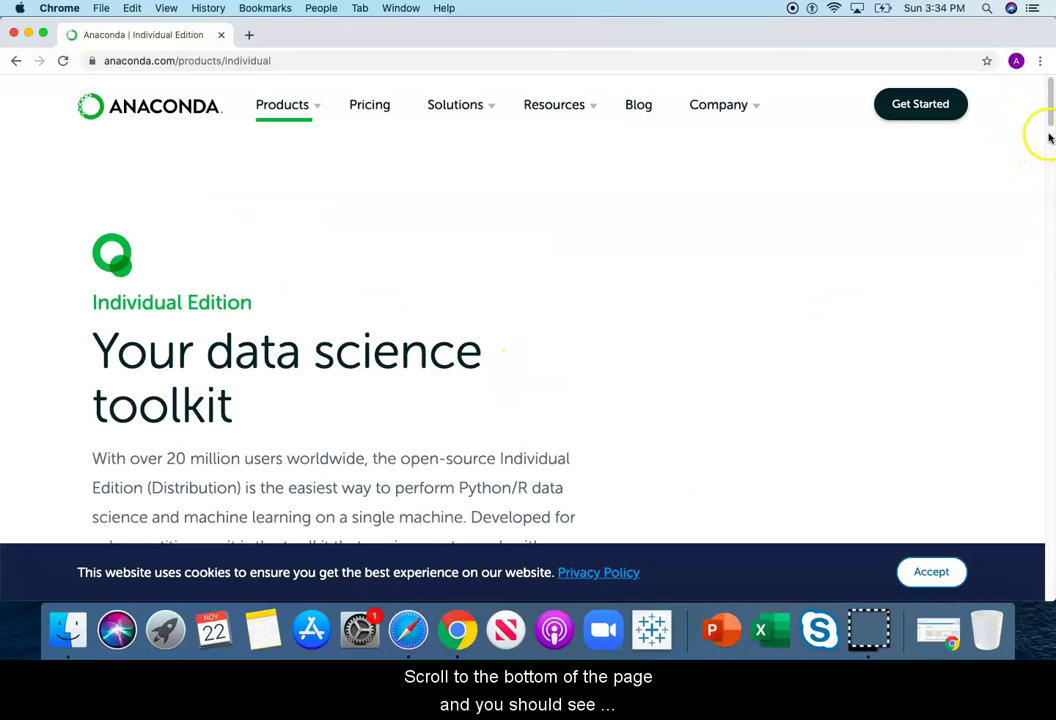
pyautogui.moveTo(1050, 108); pyautogui.dragTo(1030, 502)
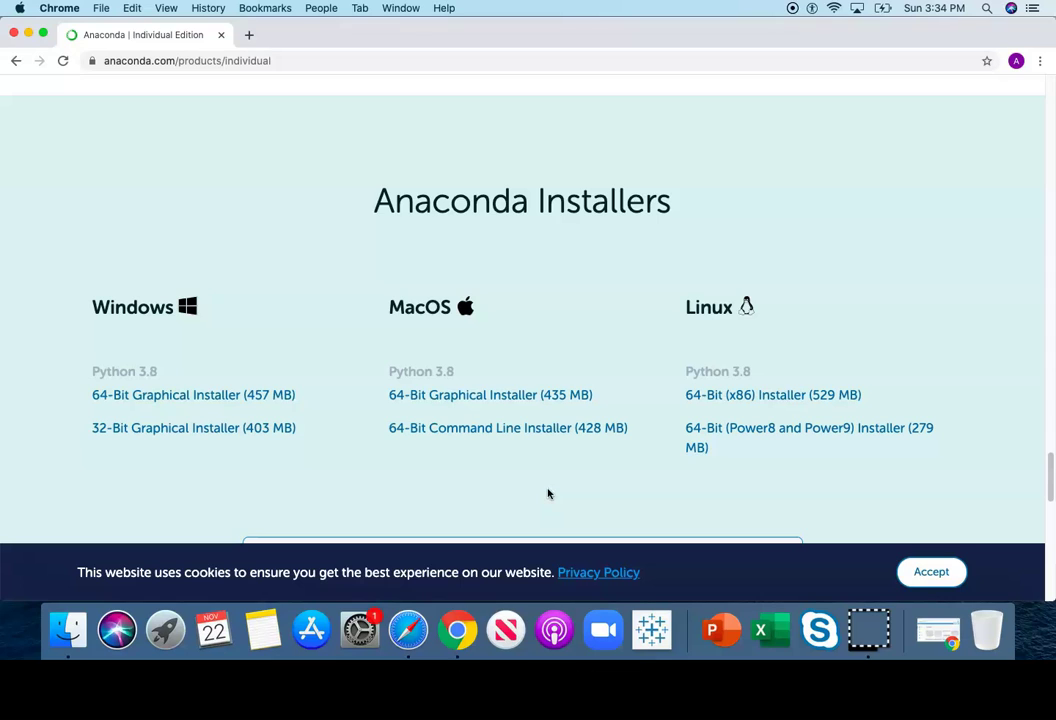
pyautogui.click(490, 394)
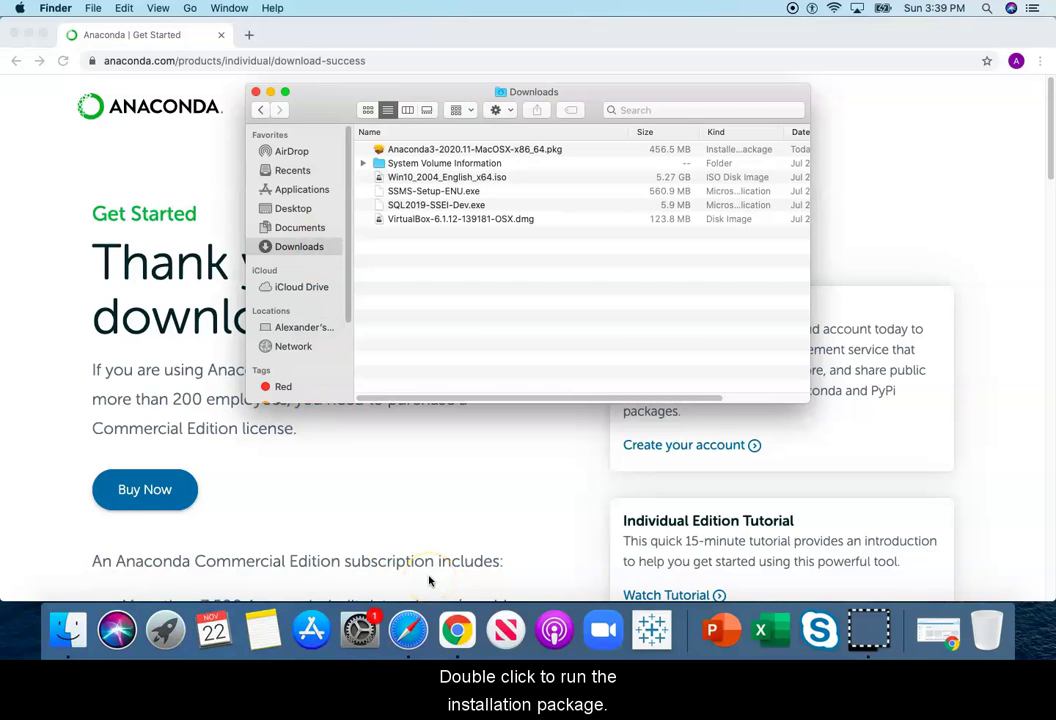
# Open the downloaded Anaconda3-2020.11-MacOSX-x86_64.pkg, allowing the blocked package to run through the Security & Privacy preferences.
pyautogui.doubleClick(492, 149)
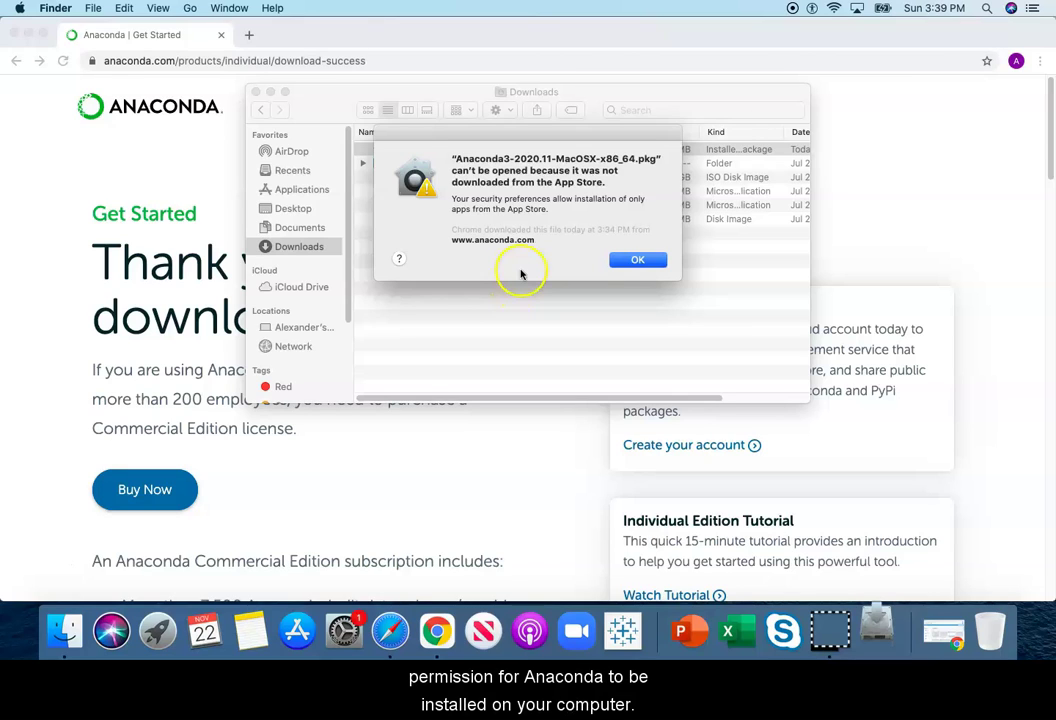
pyautogui.click(652, 263)
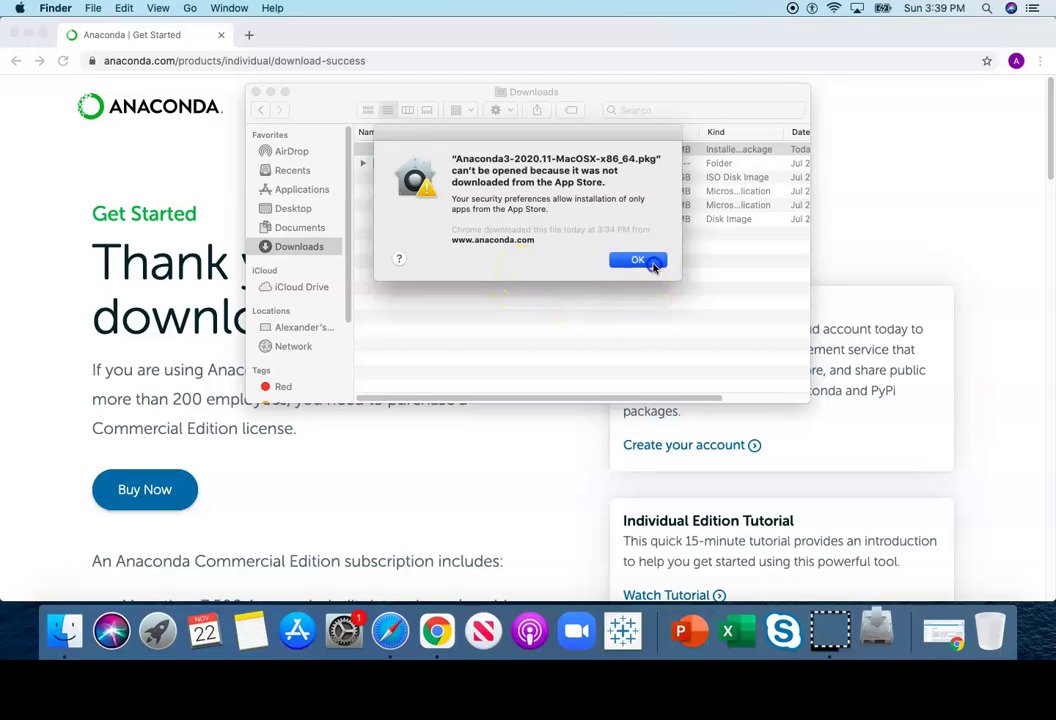
pyautogui.click(356, 631)
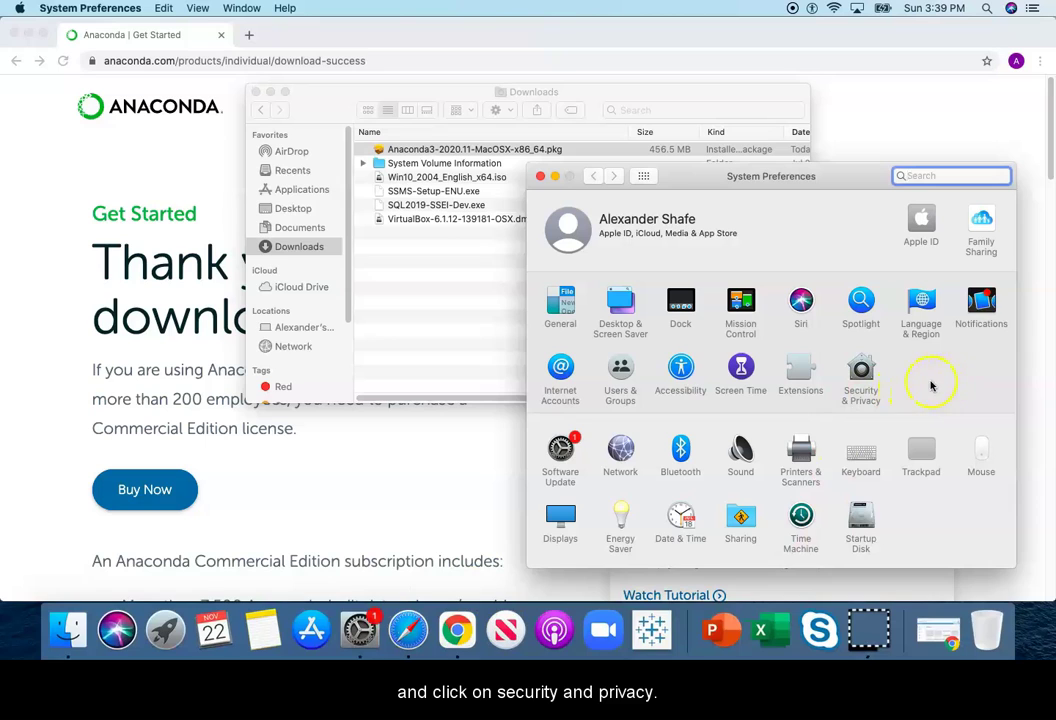
pyautogui.click(861, 408)
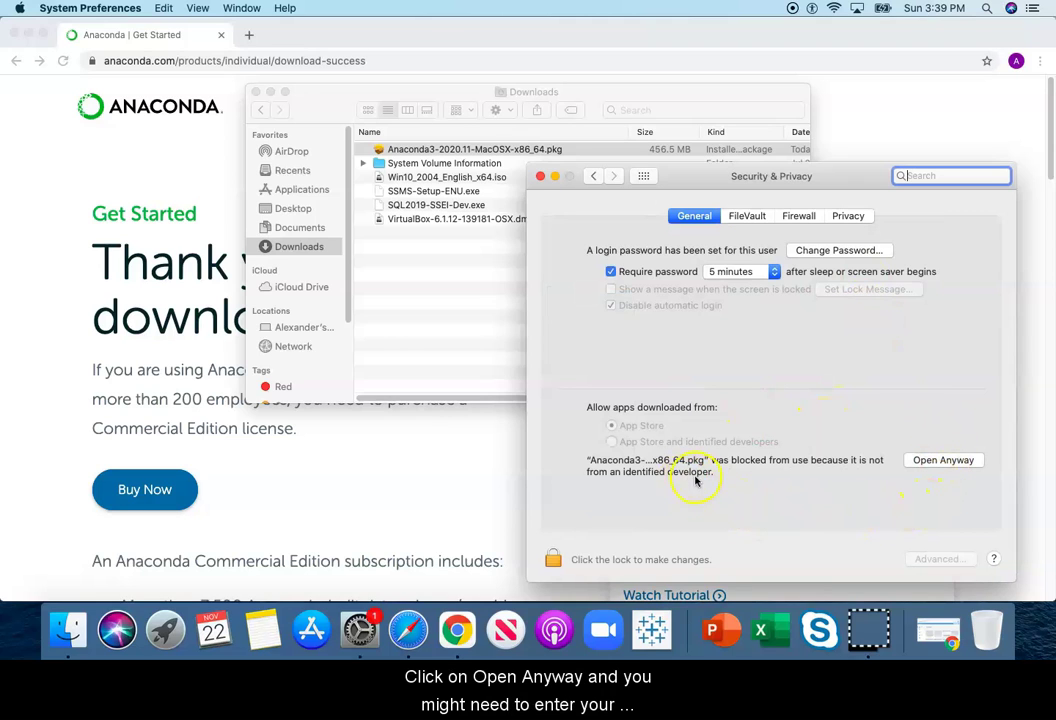
pyautogui.click(928, 464)
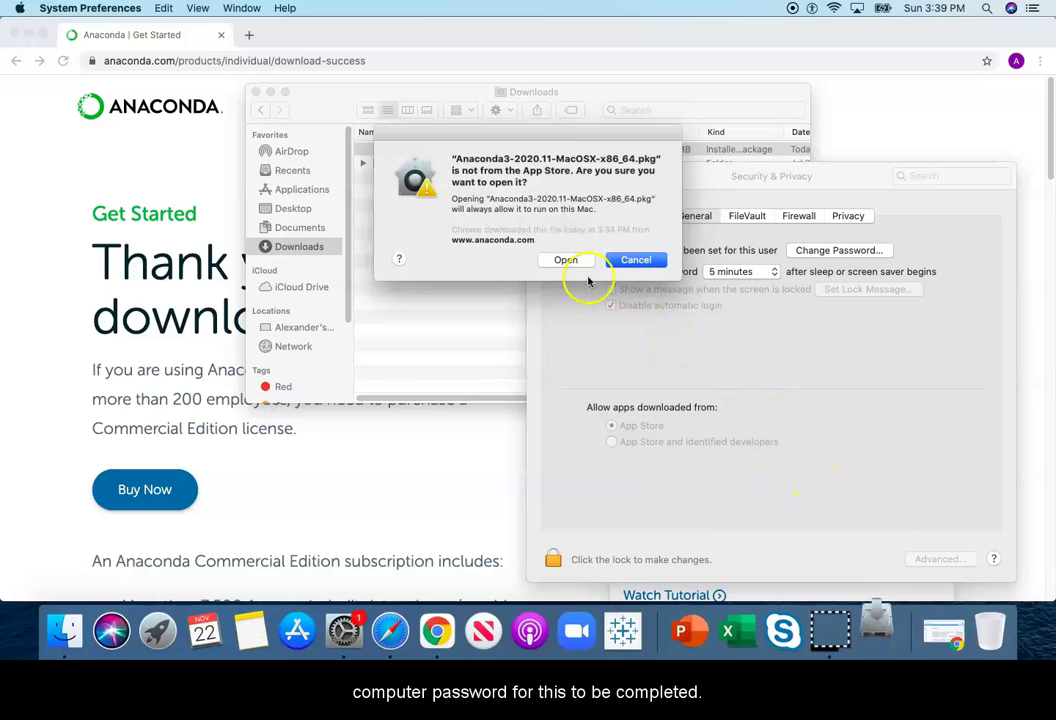
pyautogui.click(572, 262)
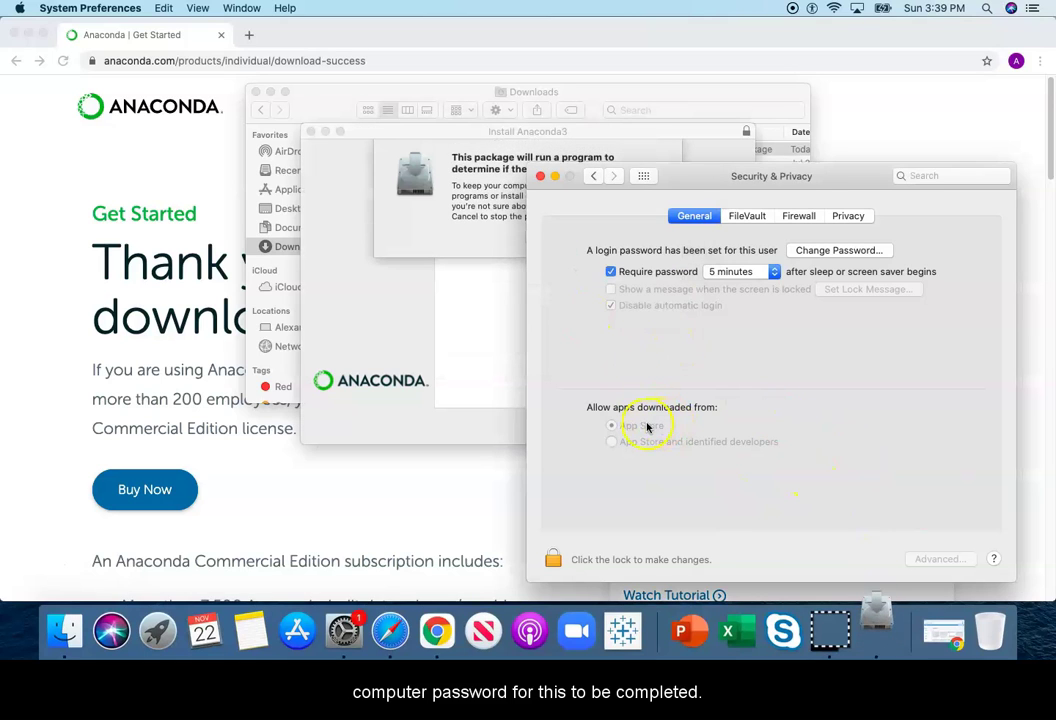
pyautogui.click(540, 176)
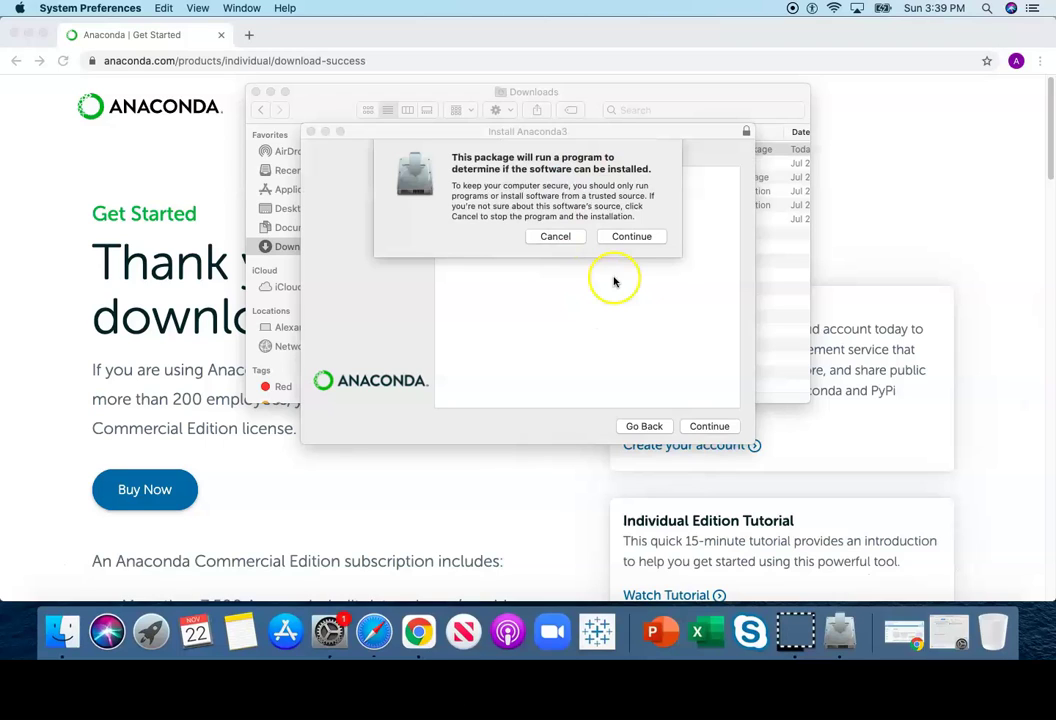
# Allow the package's compatibility check and proceed through the Anaconda3 installer, agreeing to the software license.
pyautogui.click(627, 239)
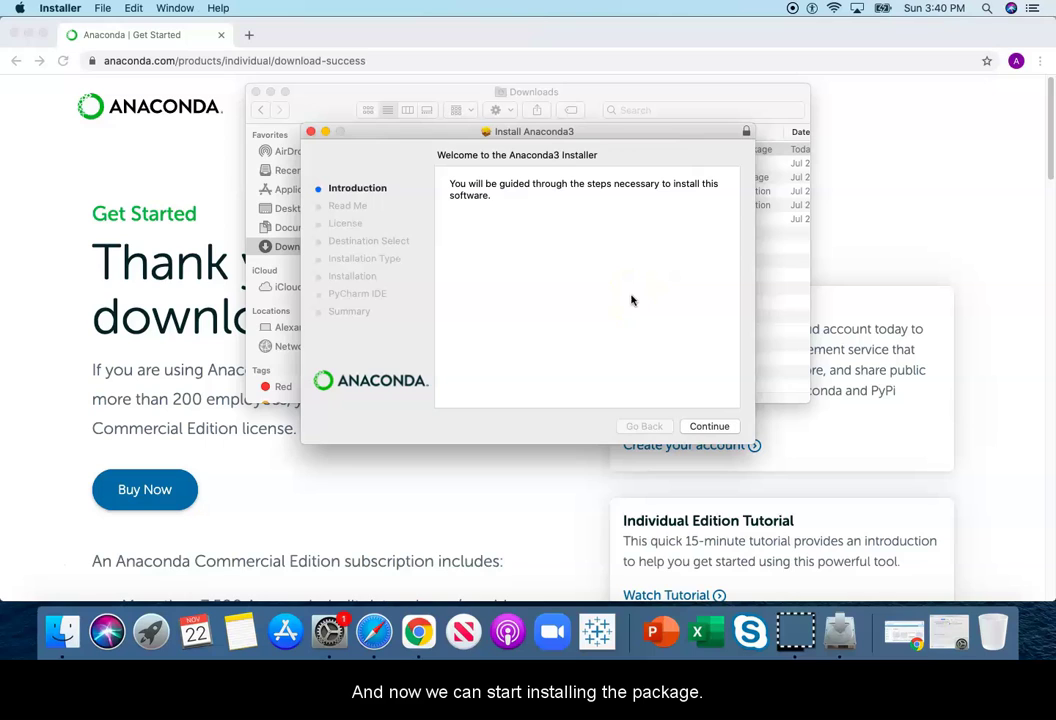
pyautogui.click(709, 426)
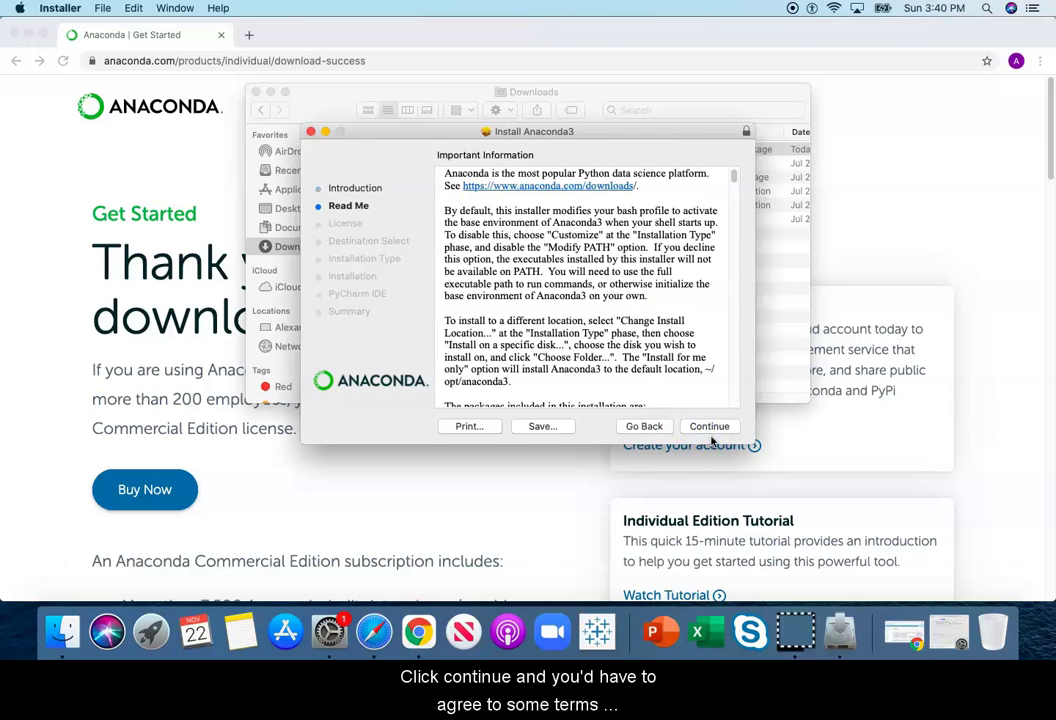
pyautogui.scroll(-20, 733, 200)
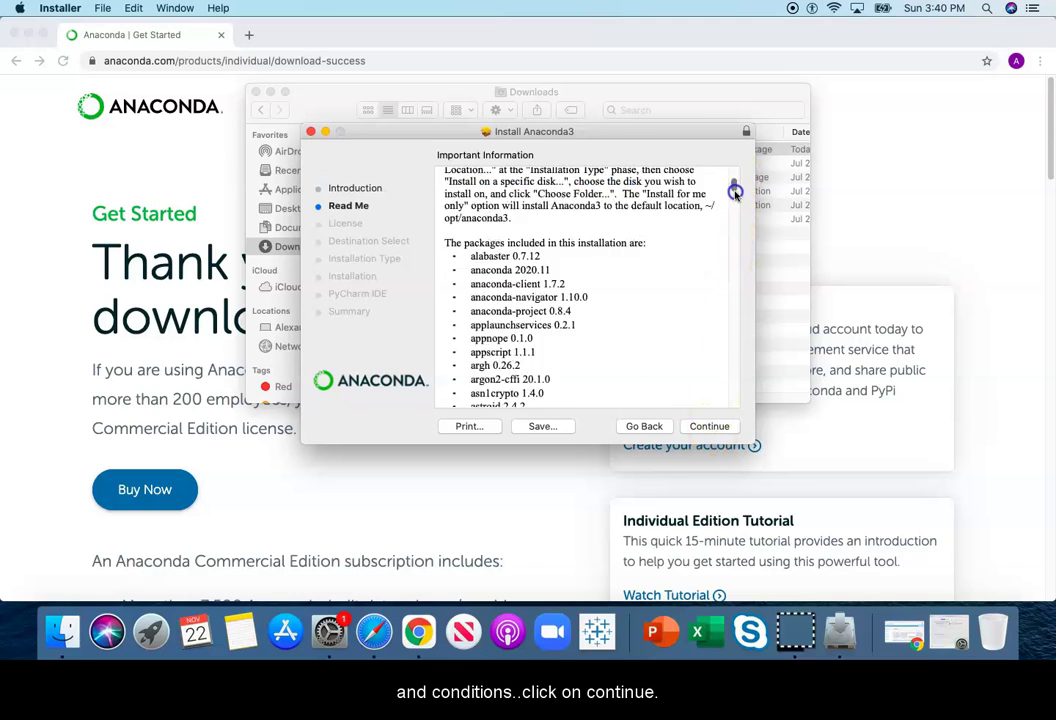
pyautogui.click(727, 428)
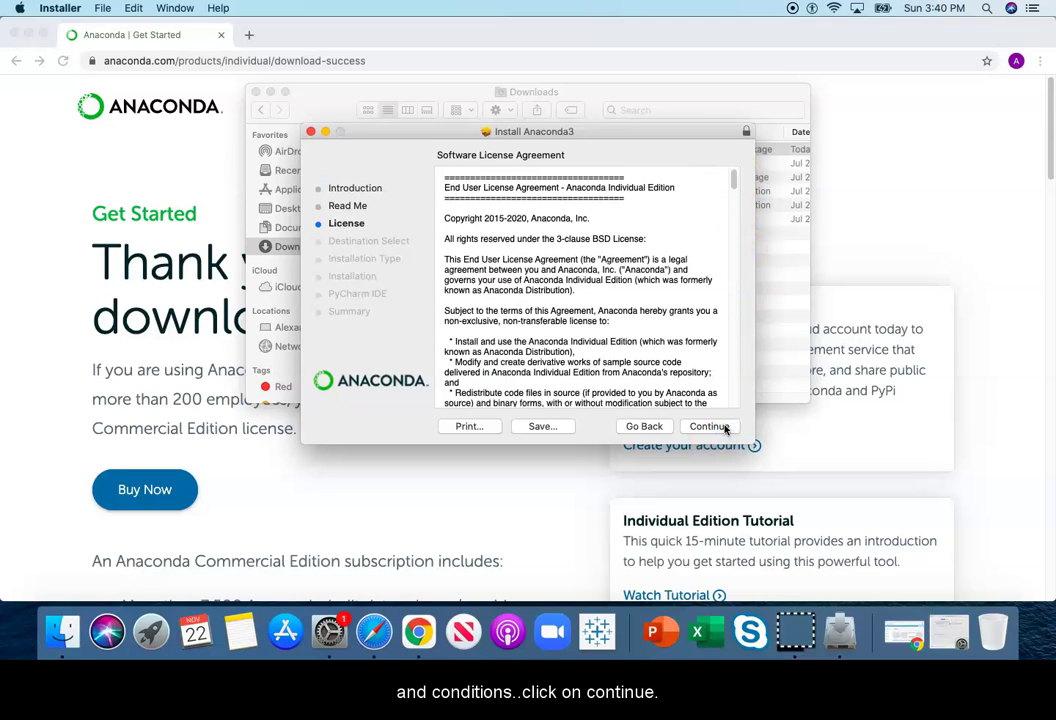
pyautogui.click(722, 427)
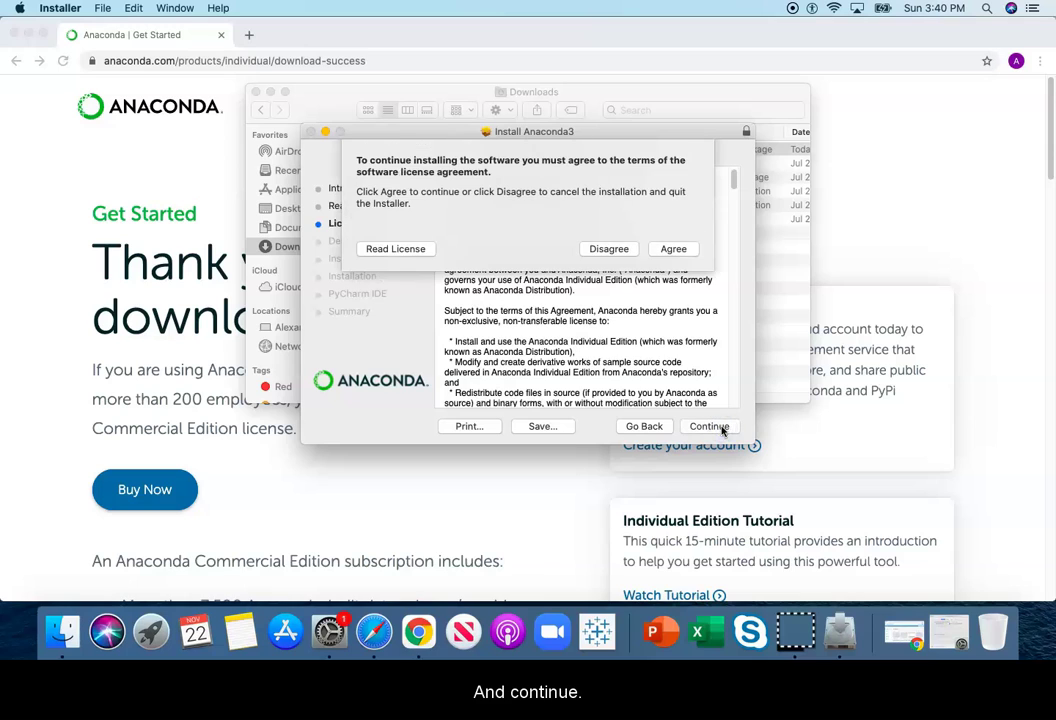
pyautogui.click(683, 254)
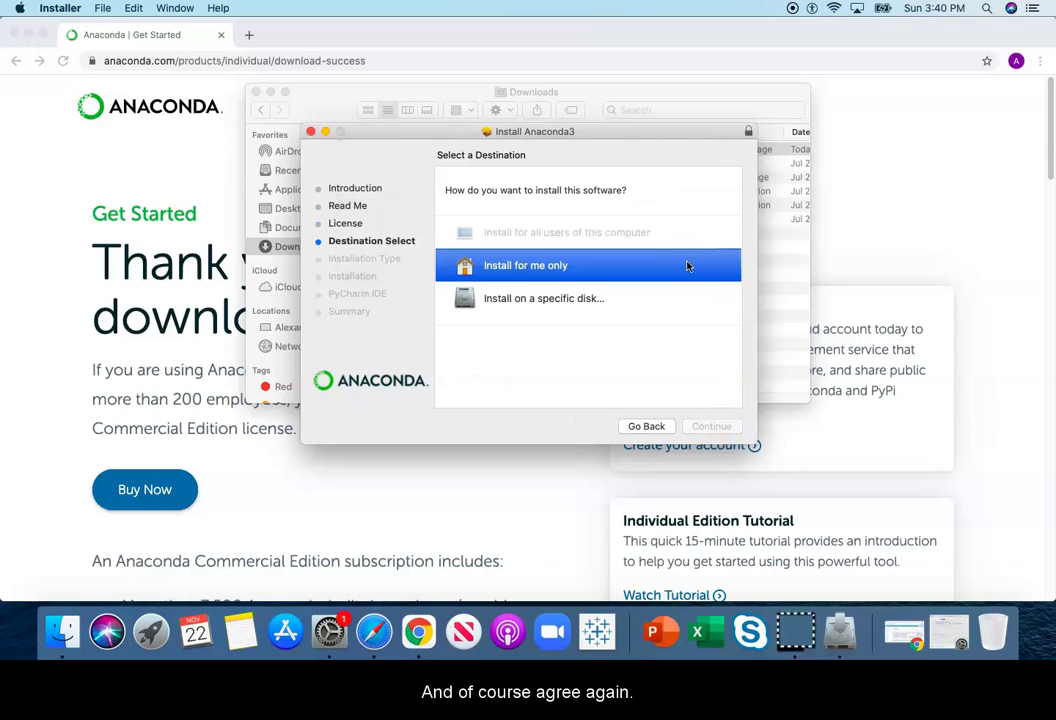
# Install Anaconda3 for the current user only and allow the installer to access the Downloads folder.
pyautogui.click(696, 265)
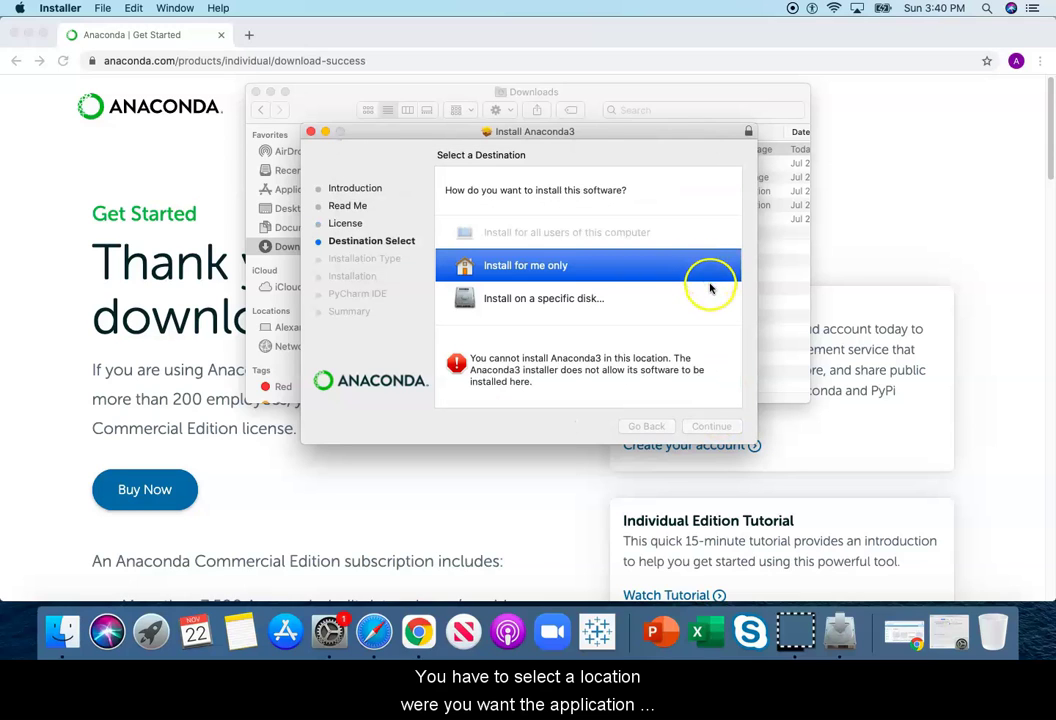
pyautogui.click(630, 264)
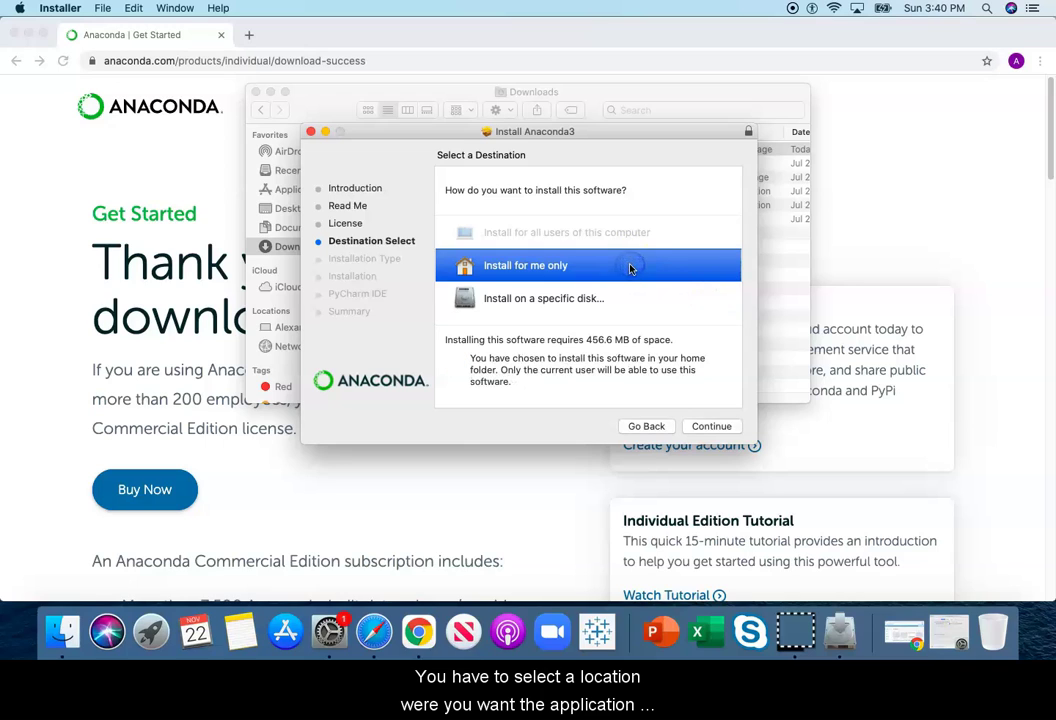
pyautogui.click(713, 427)
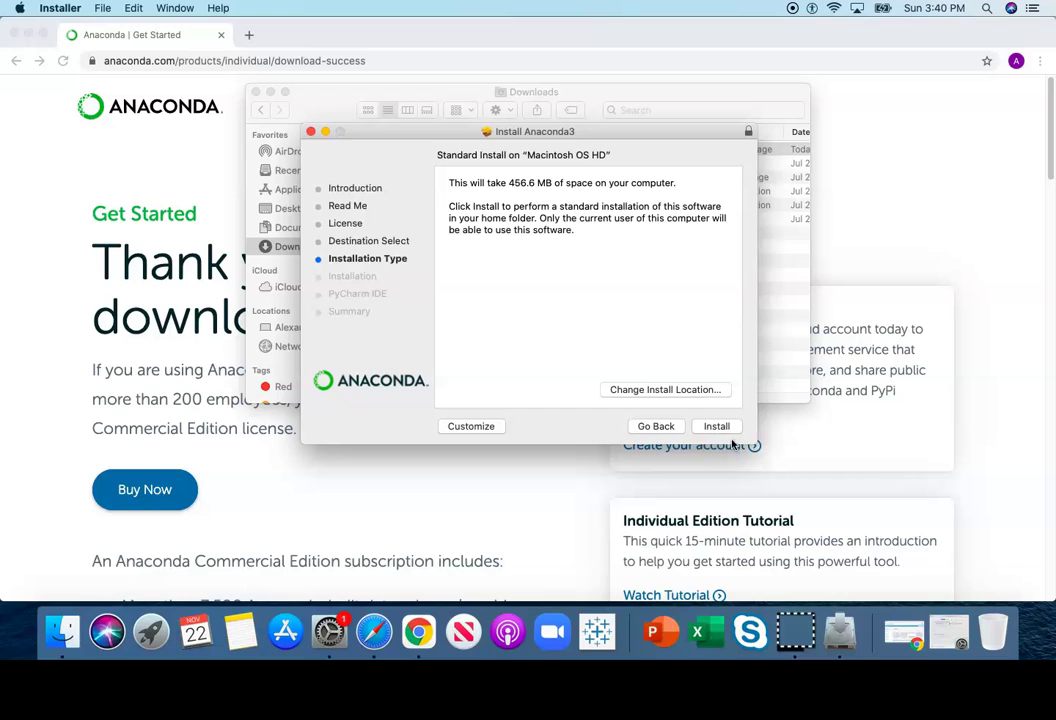
pyautogui.click(717, 427)
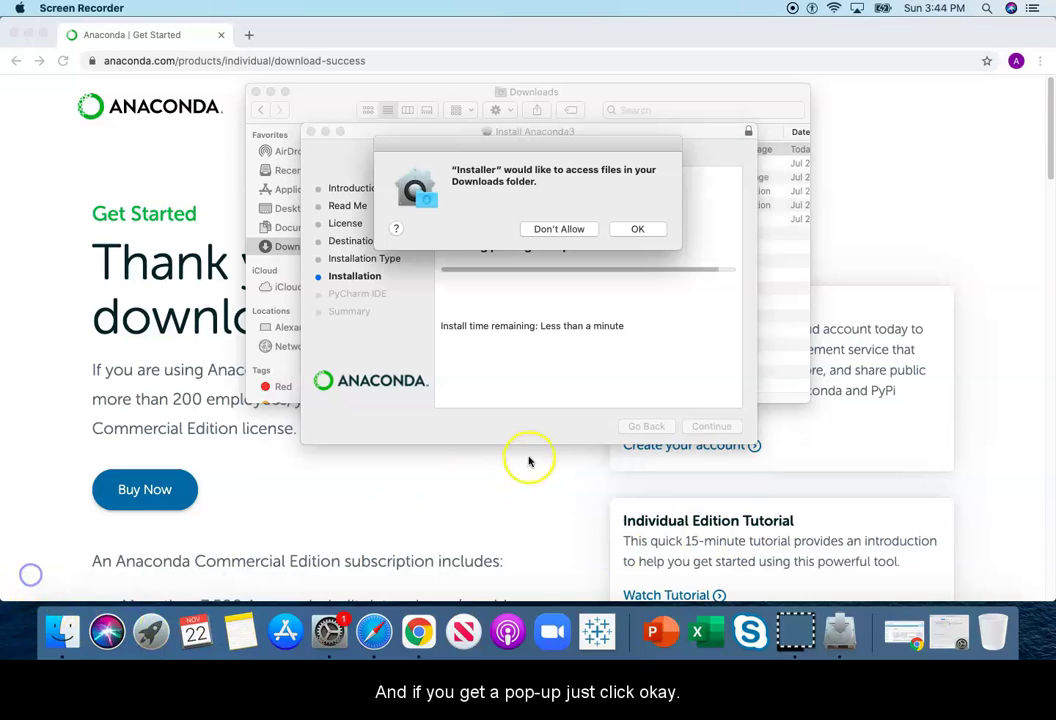
pyautogui.click(638, 236)
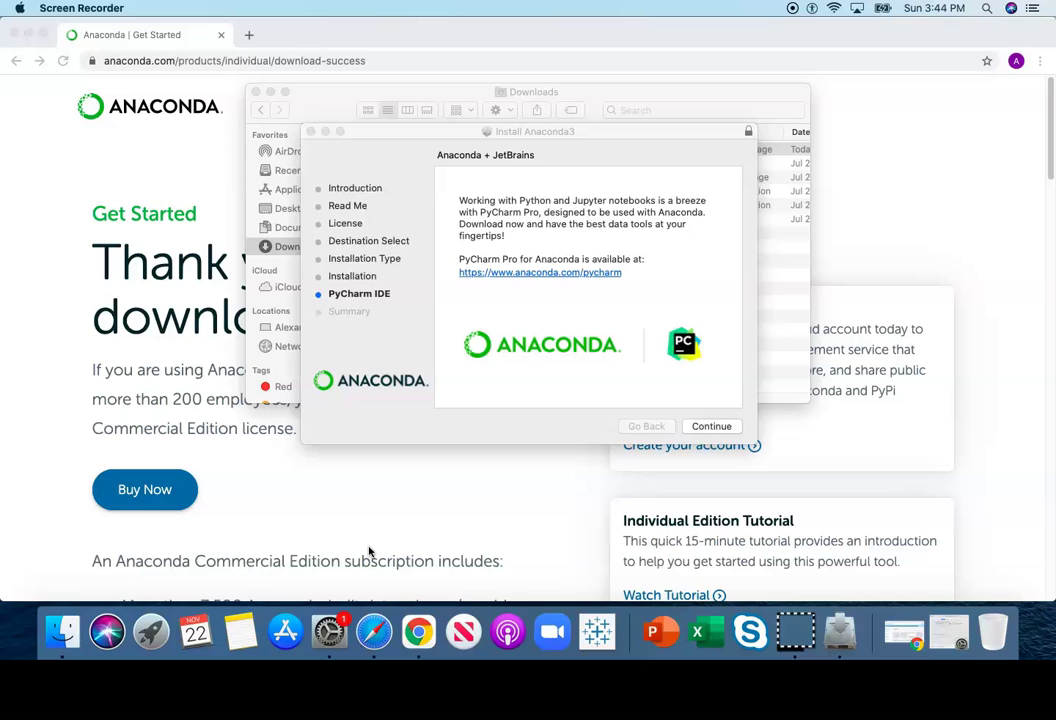
# Finish the Anaconda3 installer, move its package to the trash and minimize the Downloads window.
pyautogui.click(712, 426)
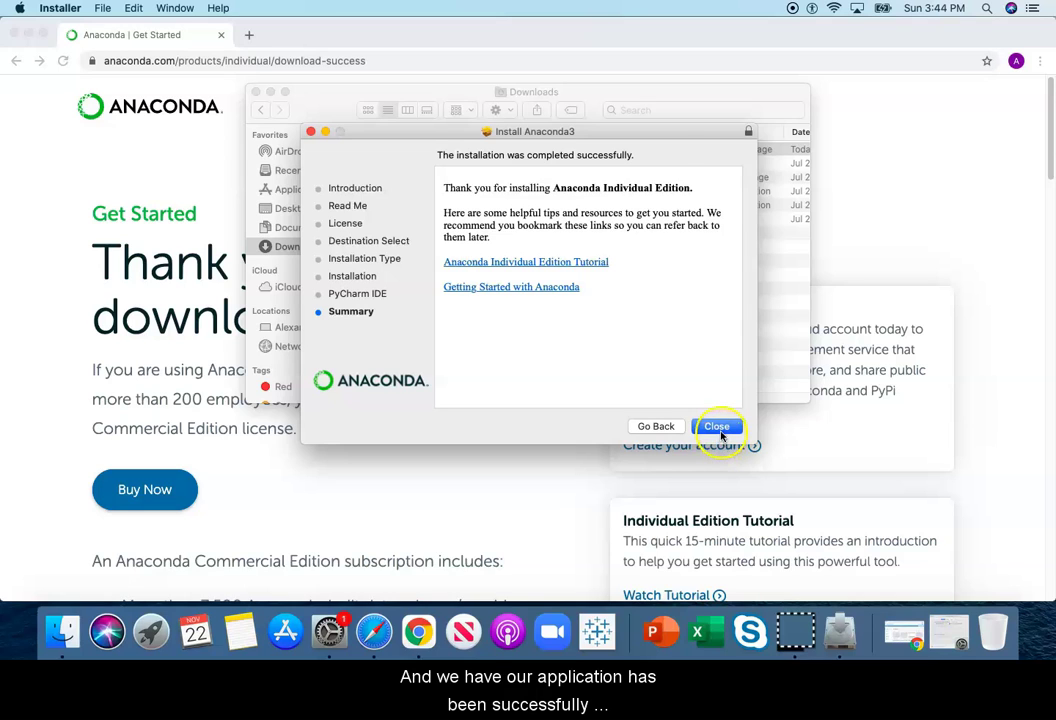
pyautogui.click(719, 431)
pyautogui.click(632, 215)
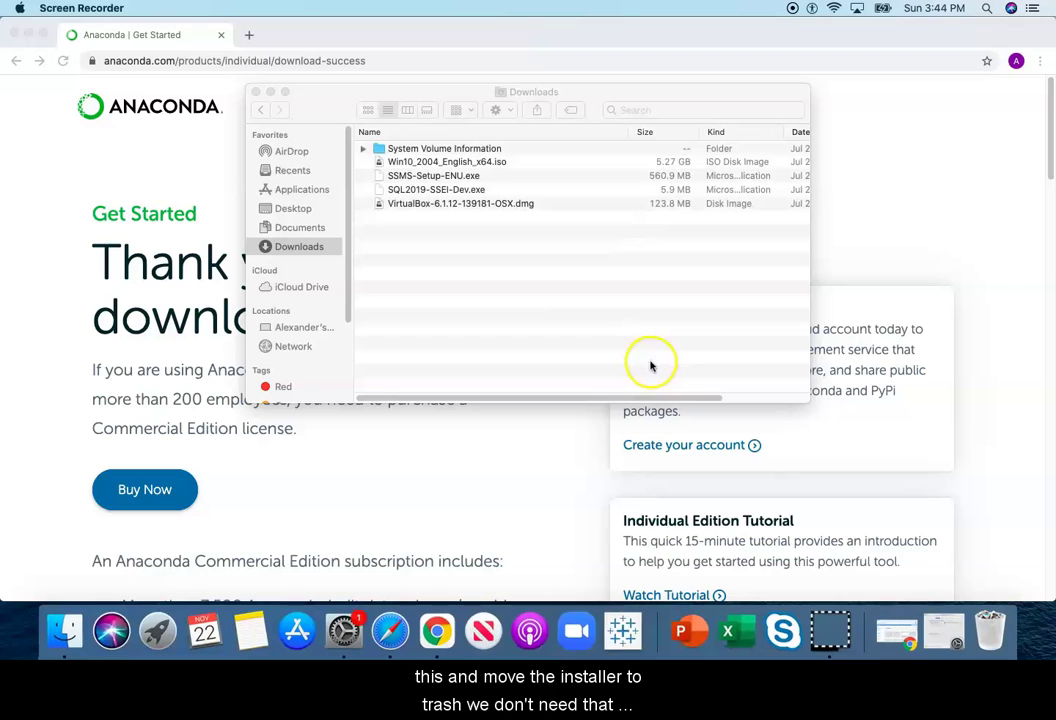
pyautogui.click(270, 93)
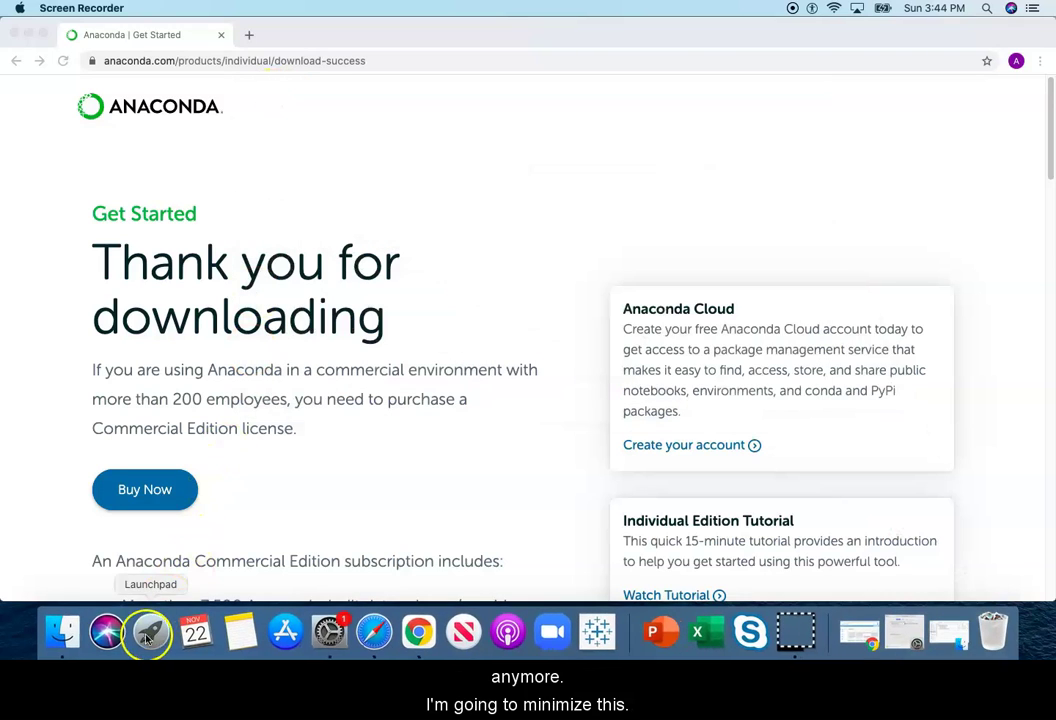
# Find Anaconda-Navigator by searching Launchpad for "ana", open it and launch Jupyter Notebook.
pyautogui.click(147, 629)
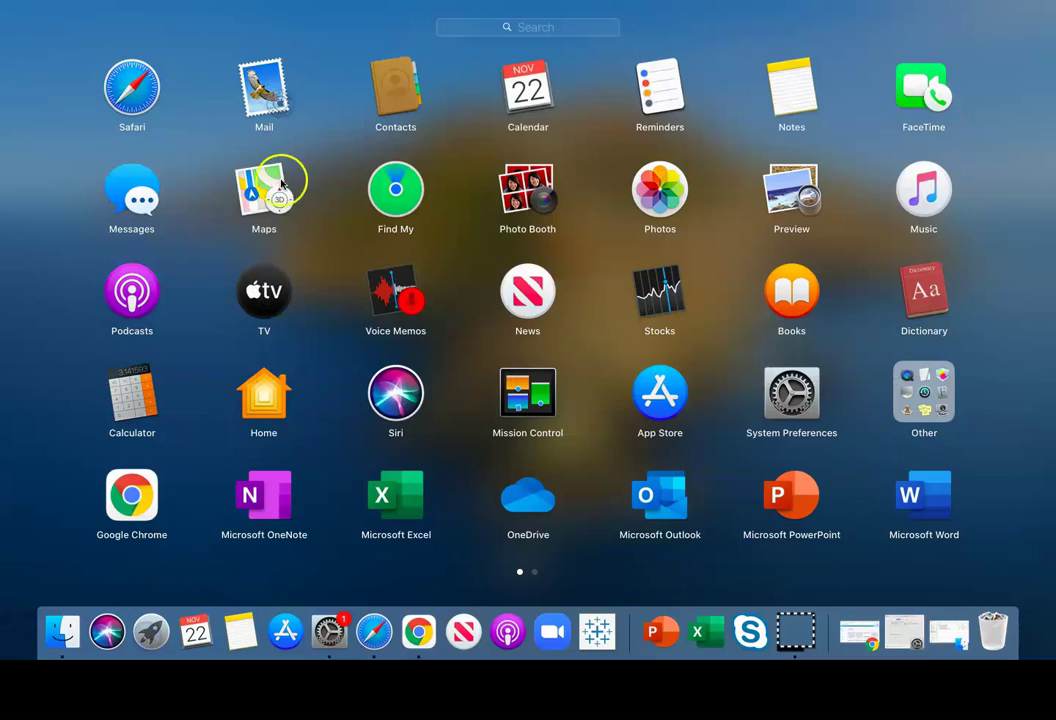
pyautogui.click(467, 39)
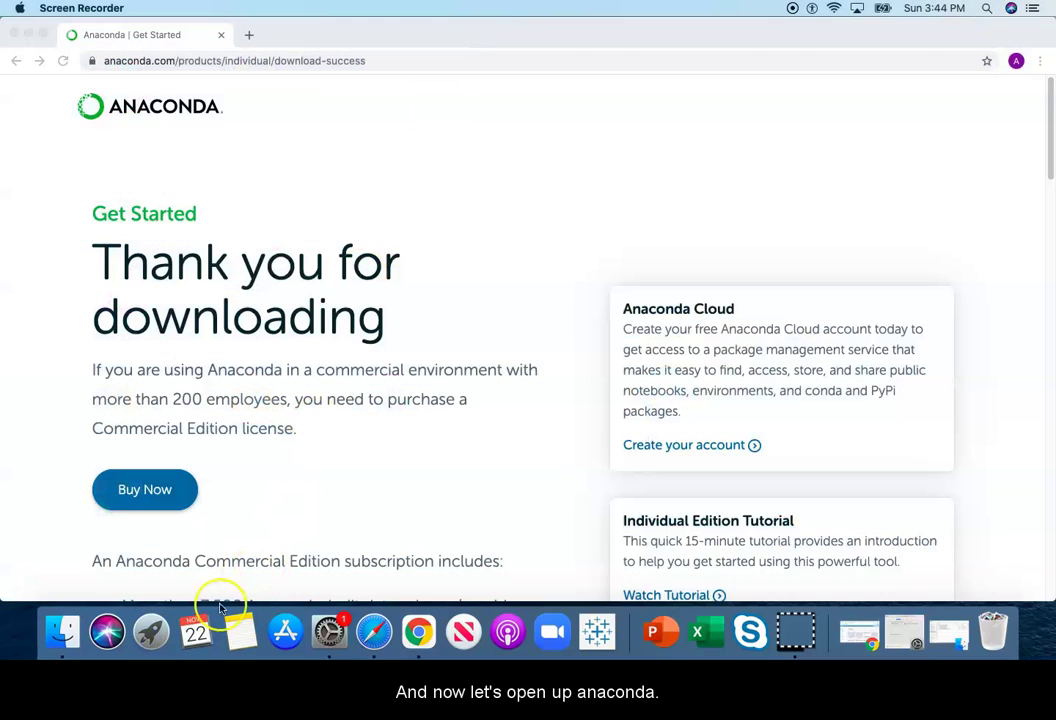
pyautogui.click(150, 631)
pyautogui.click(518, 27)
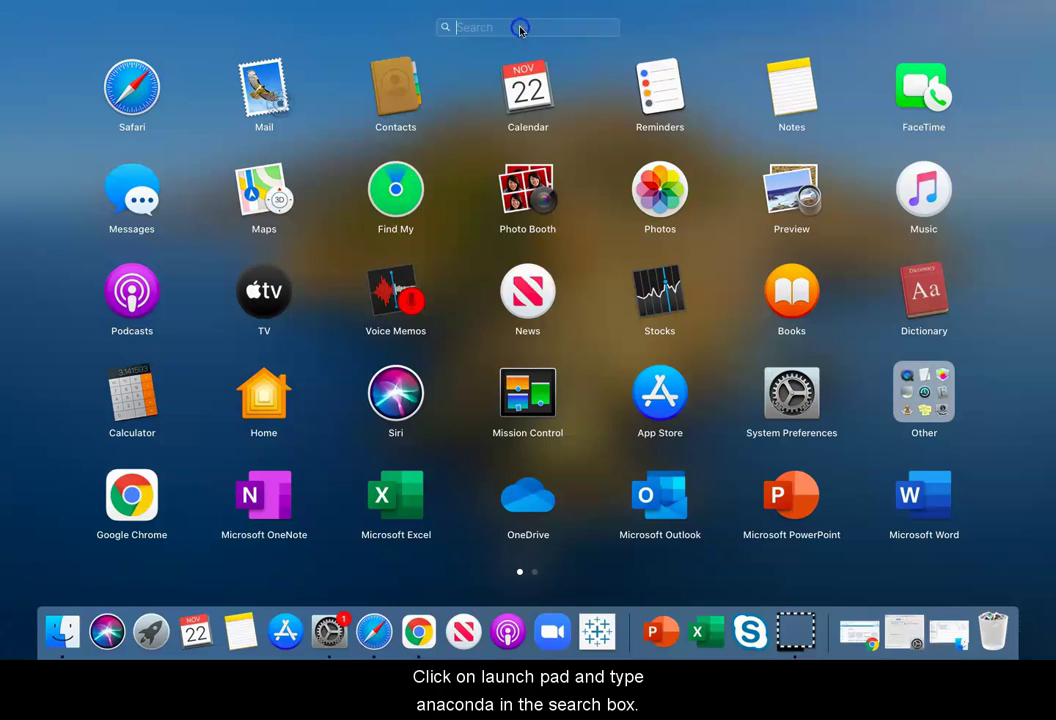
pyautogui.write('ana')
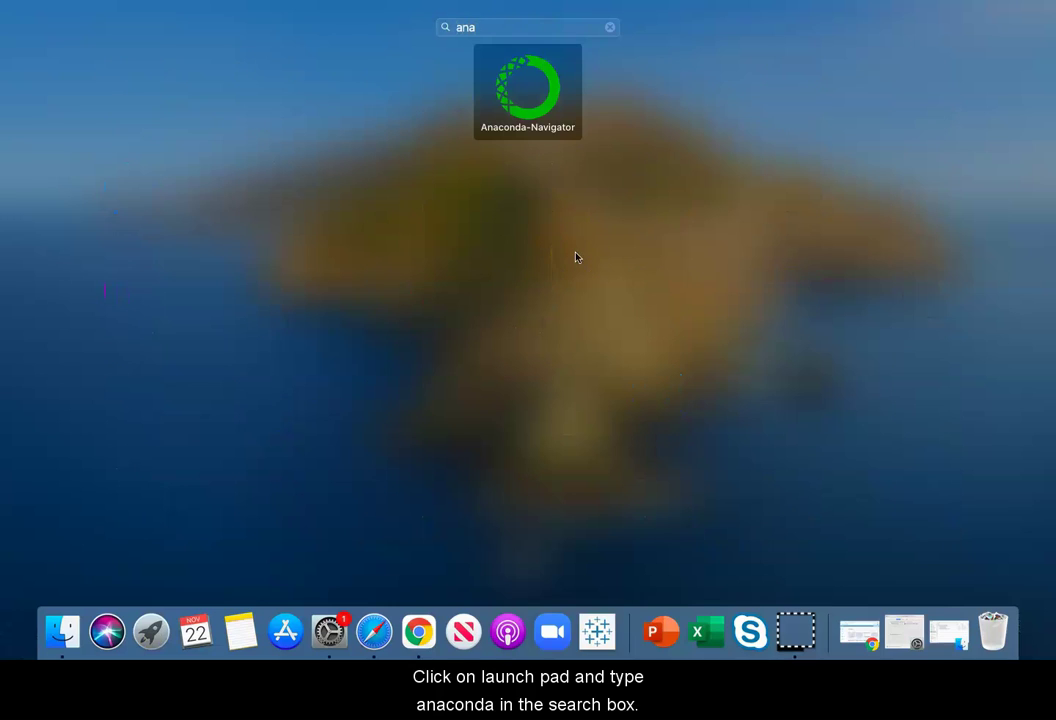
pyautogui.doubleClick(550, 110)
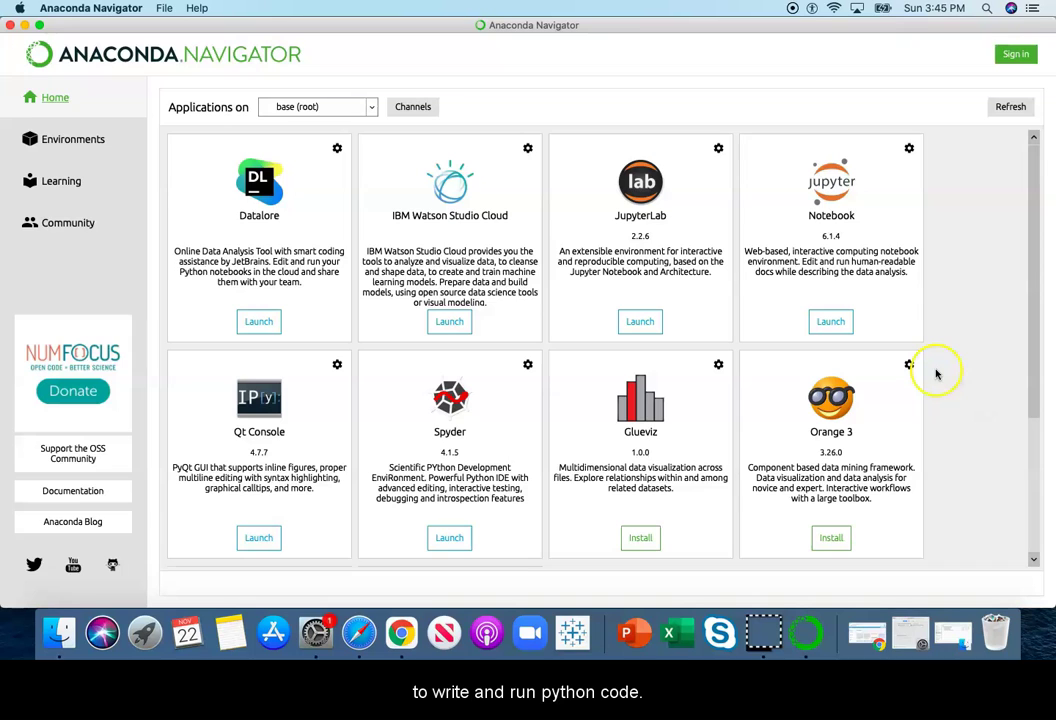
pyautogui.click(830, 321)
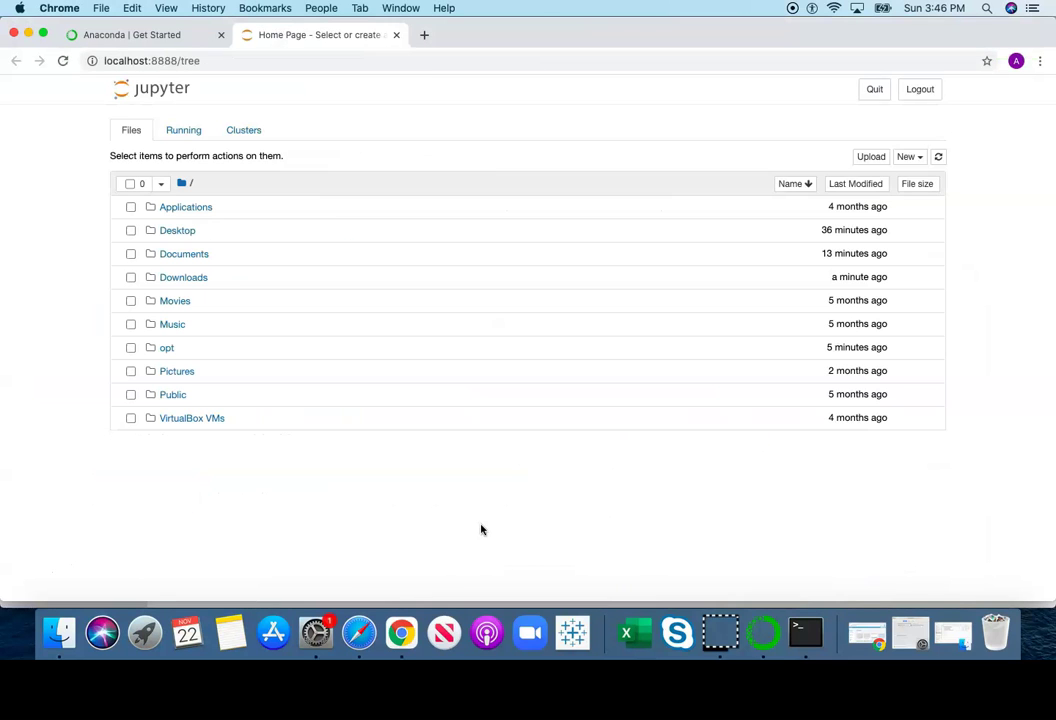
pyautogui.rightClick(764, 641)
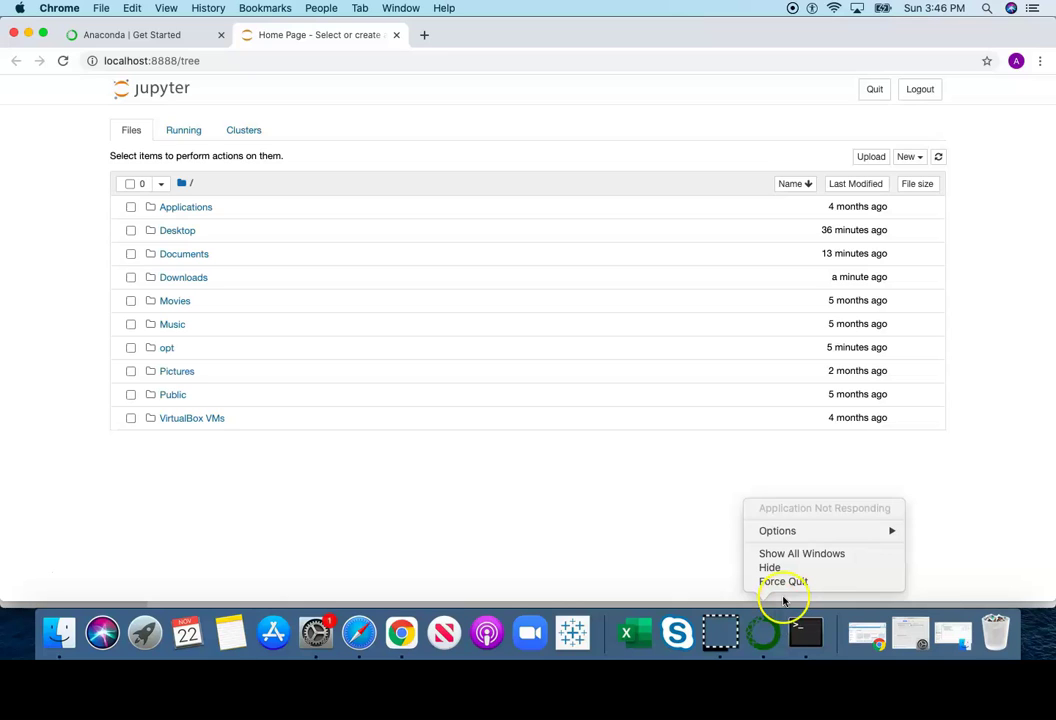
pyautogui.moveTo(856, 528)
pyautogui.click(964, 535)
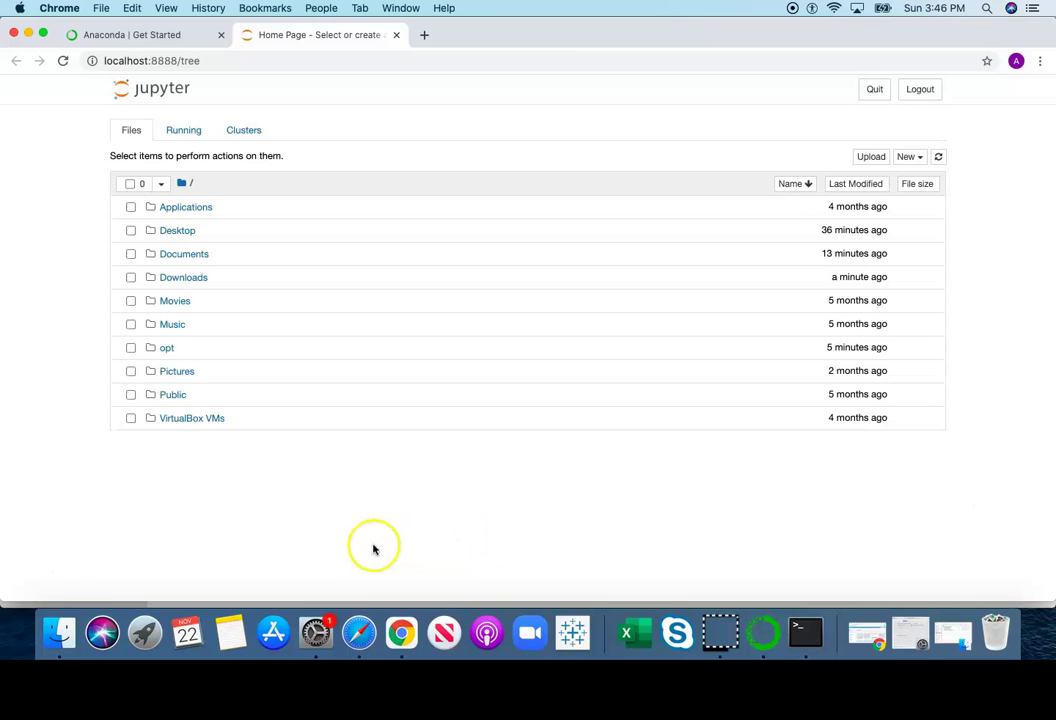
# Minimize the Jupyter browser window and the other open windows to clear the desktop.
pyautogui.click(28, 577)
pyautogui.click(30, 35)
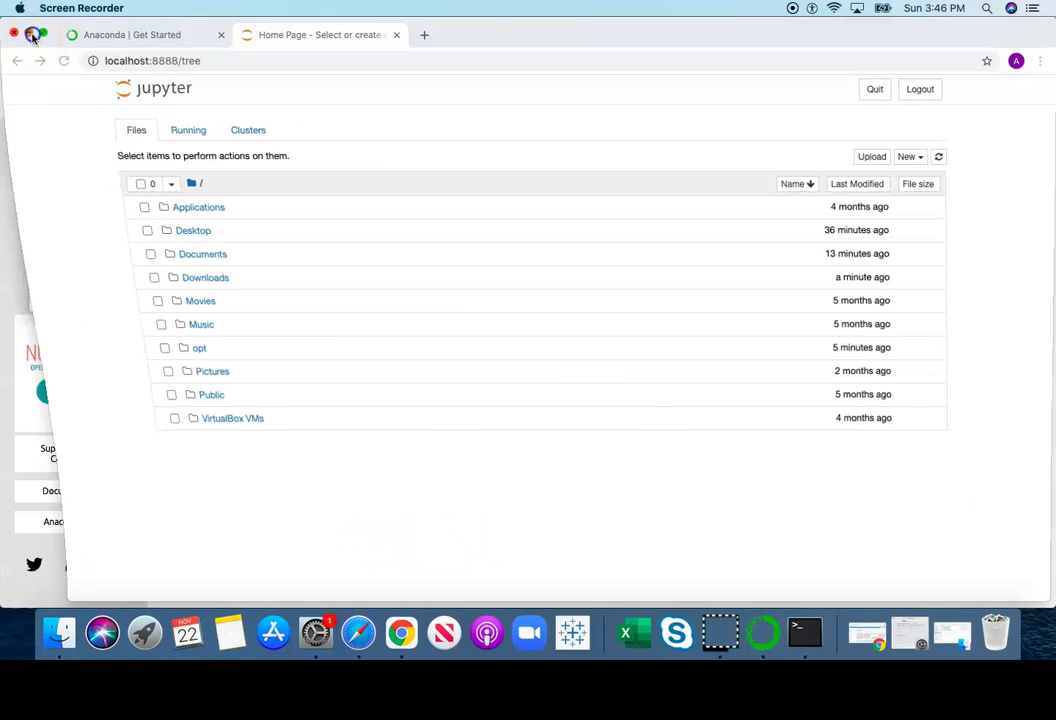
pyautogui.click(51, 53)
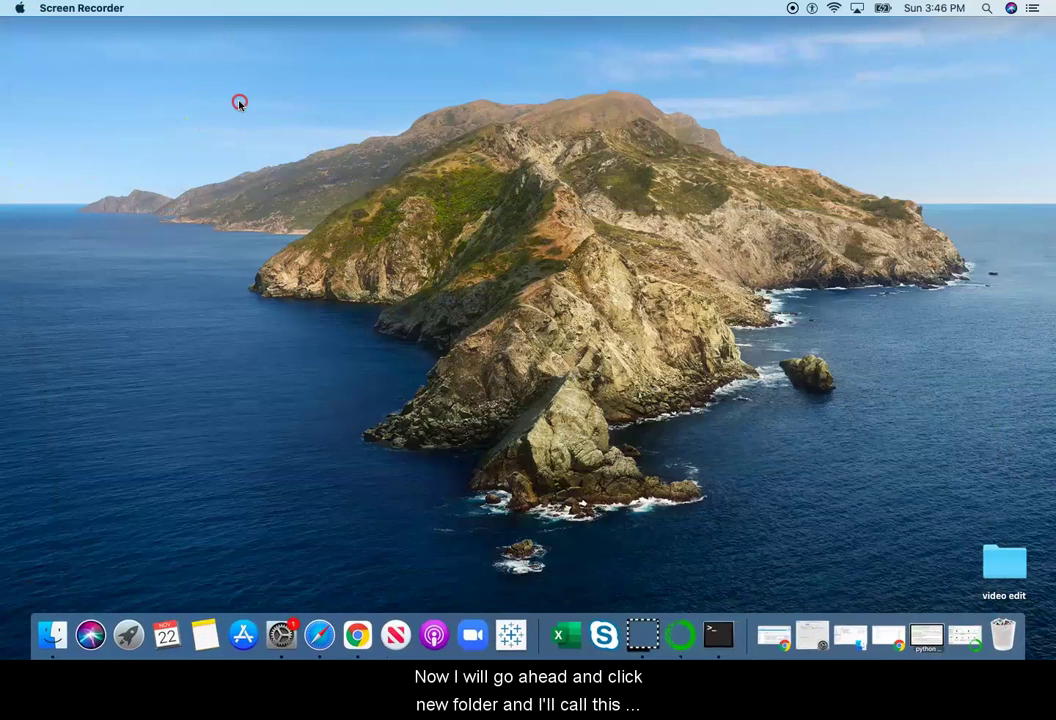
# Create a new folder on the desktop and name it MyPythonFiles.
pyautogui.rightClick(239, 100)
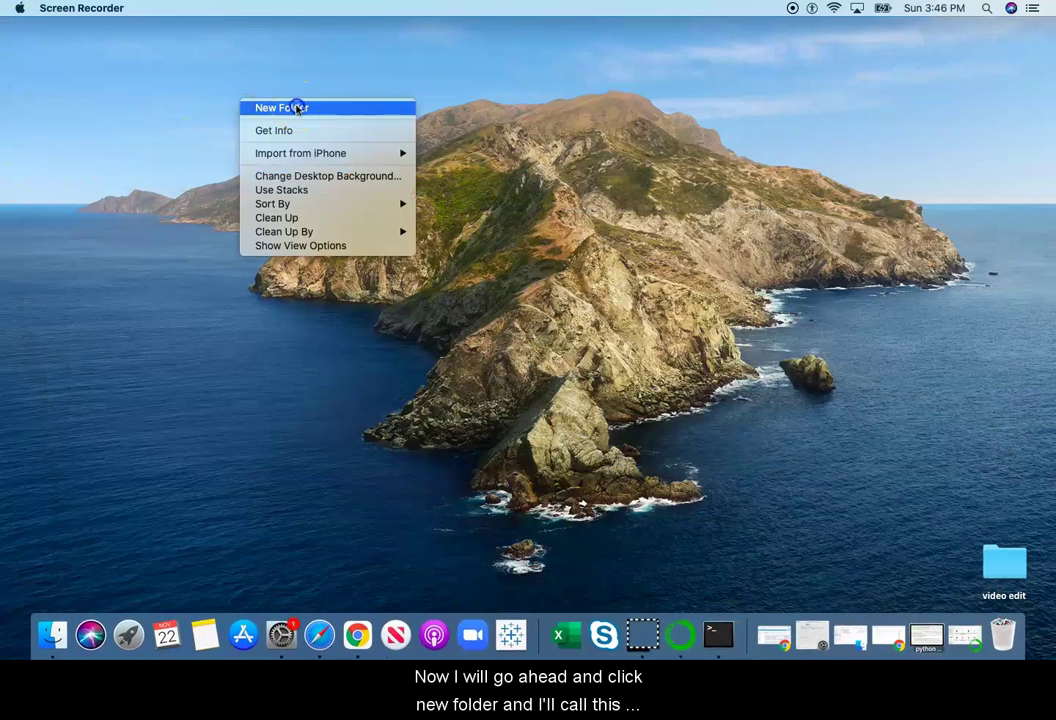
pyautogui.click(297, 108)
pyautogui.click(254, 141)
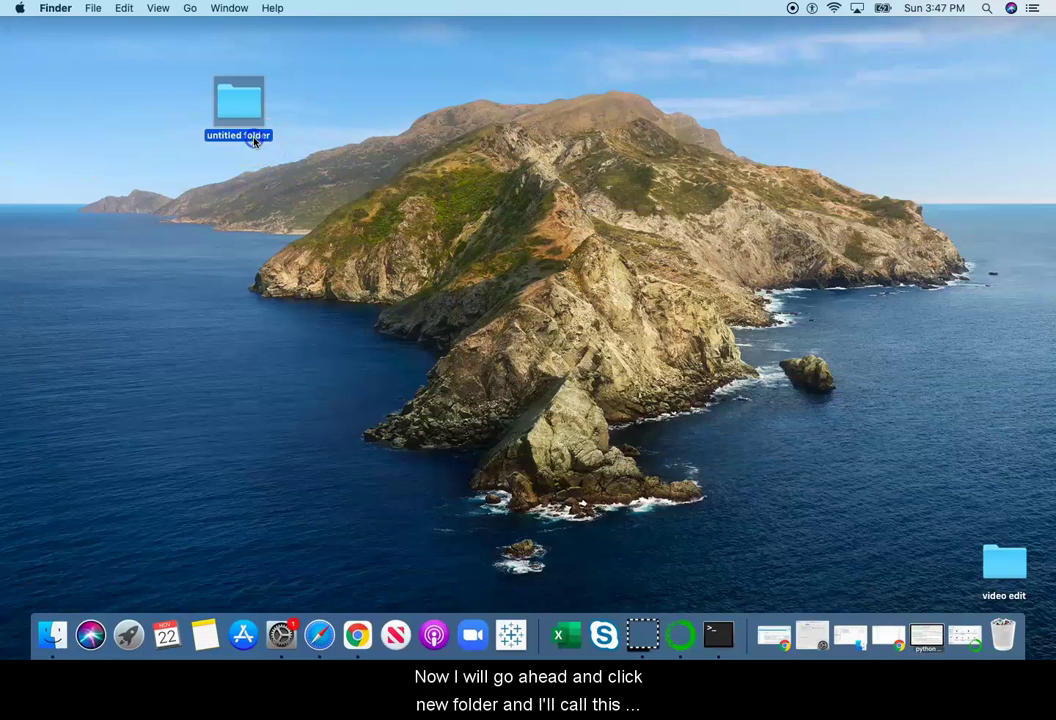
pyautogui.doubleClick(254, 141)
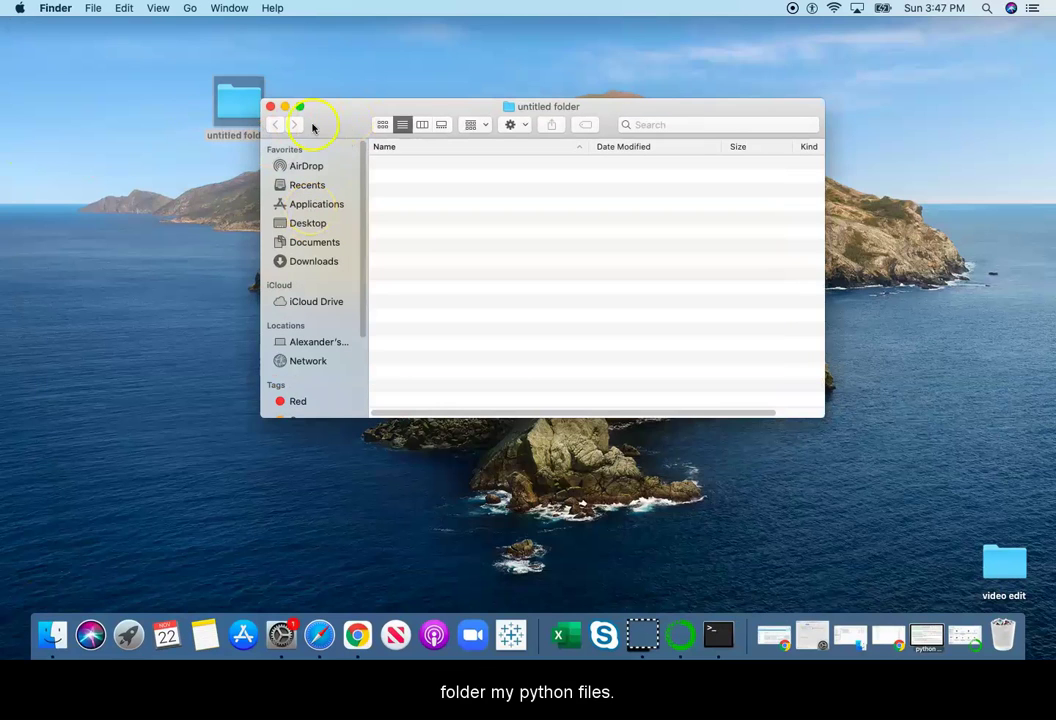
pyautogui.click(269, 106)
pyautogui.press('Return')
pyautogui.write('MyPythonFiles')
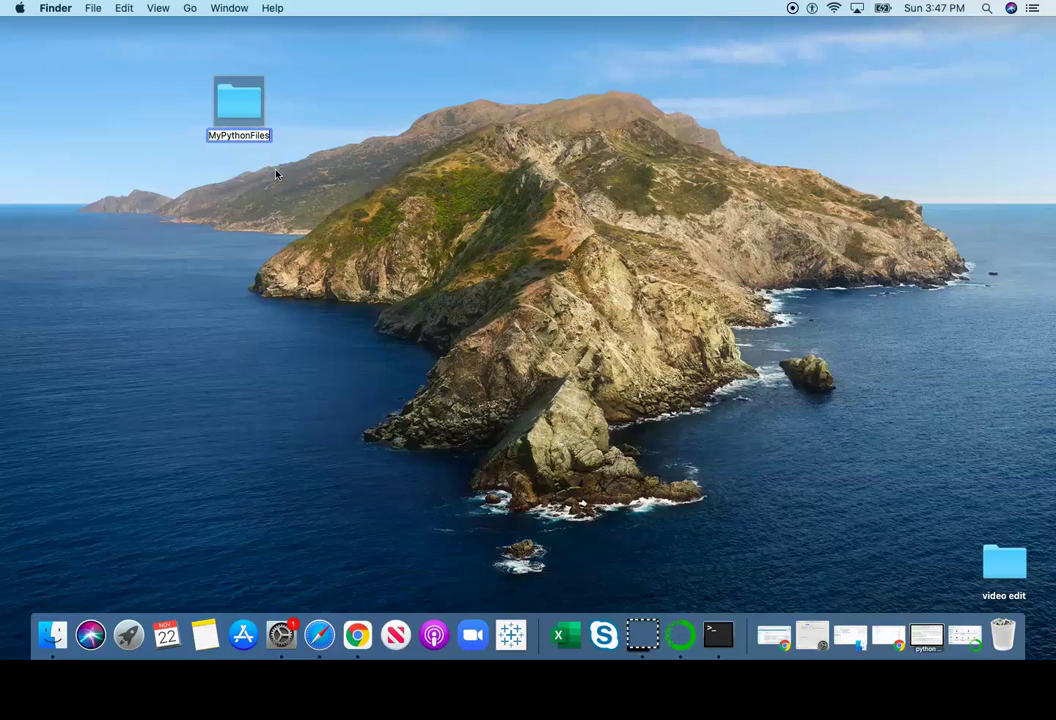
pyautogui.click(161, 225)
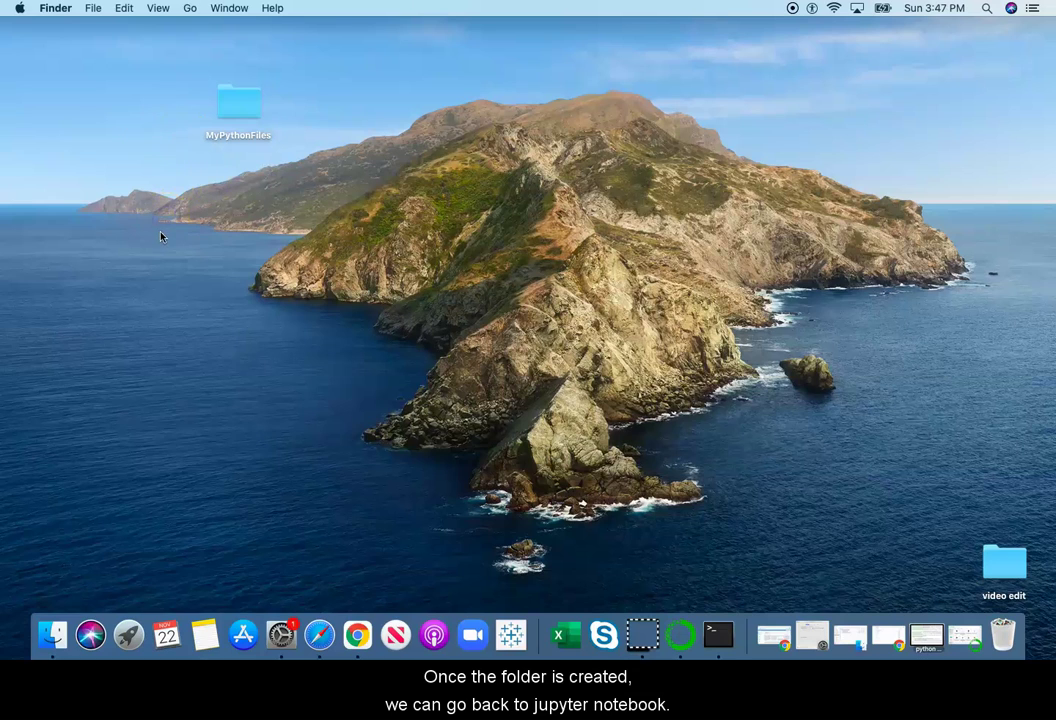
# Return to Jupyter in Chrome, allow Terminal to access the Desktop folder and open MyPythonFiles inside it.
pyautogui.click(366, 645)
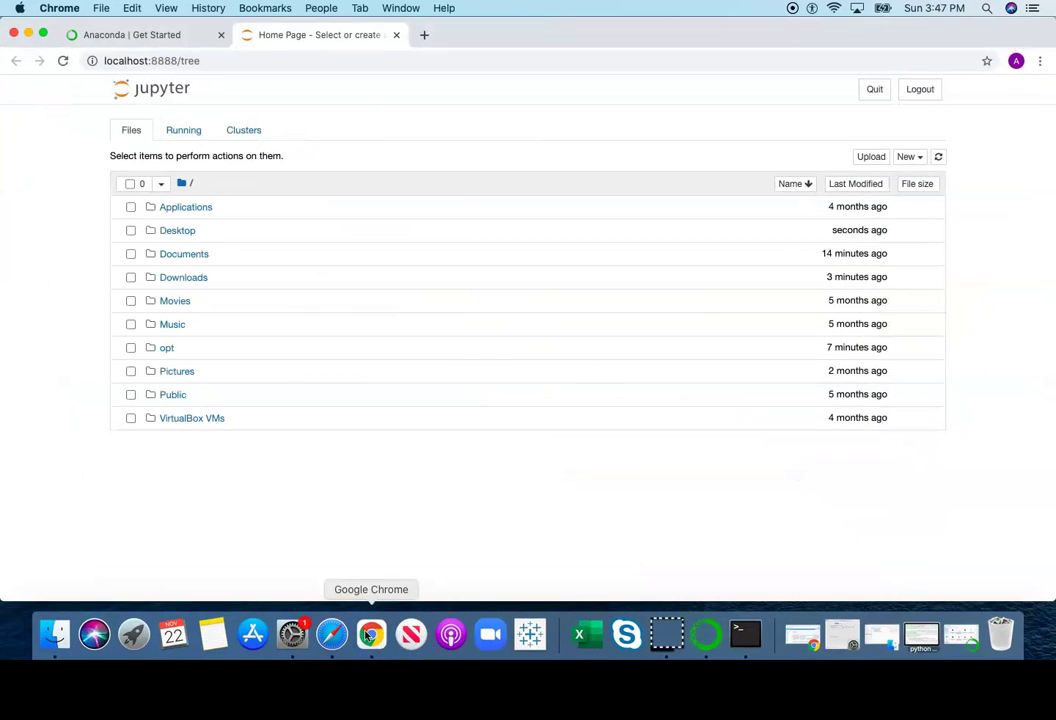
pyautogui.click(178, 232)
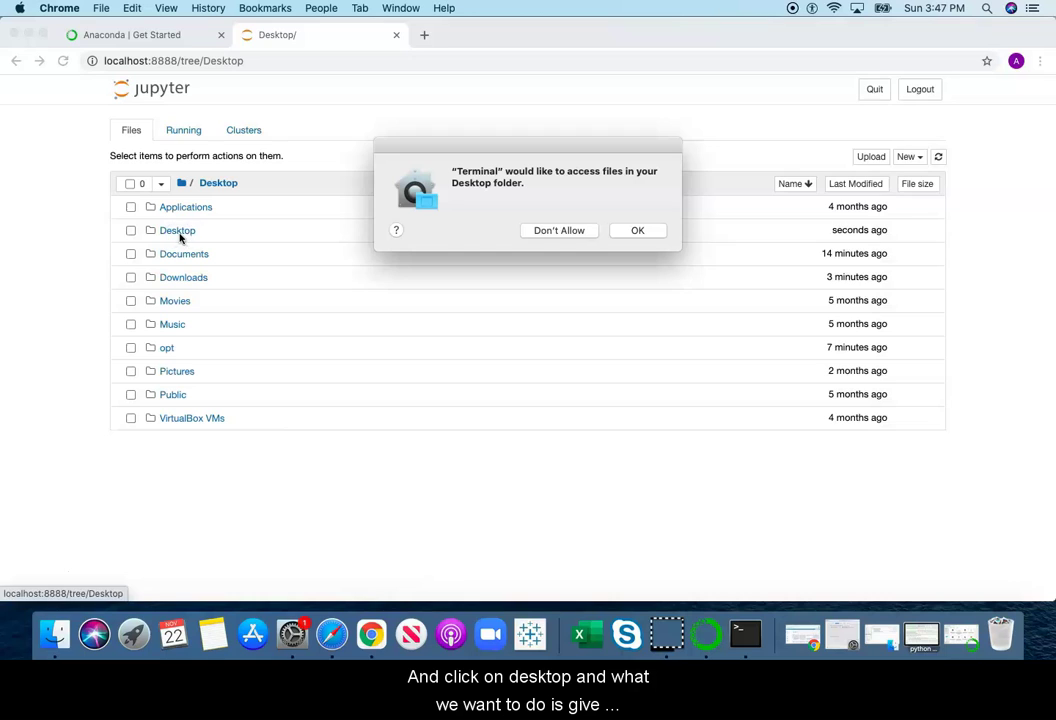
pyautogui.click(642, 232)
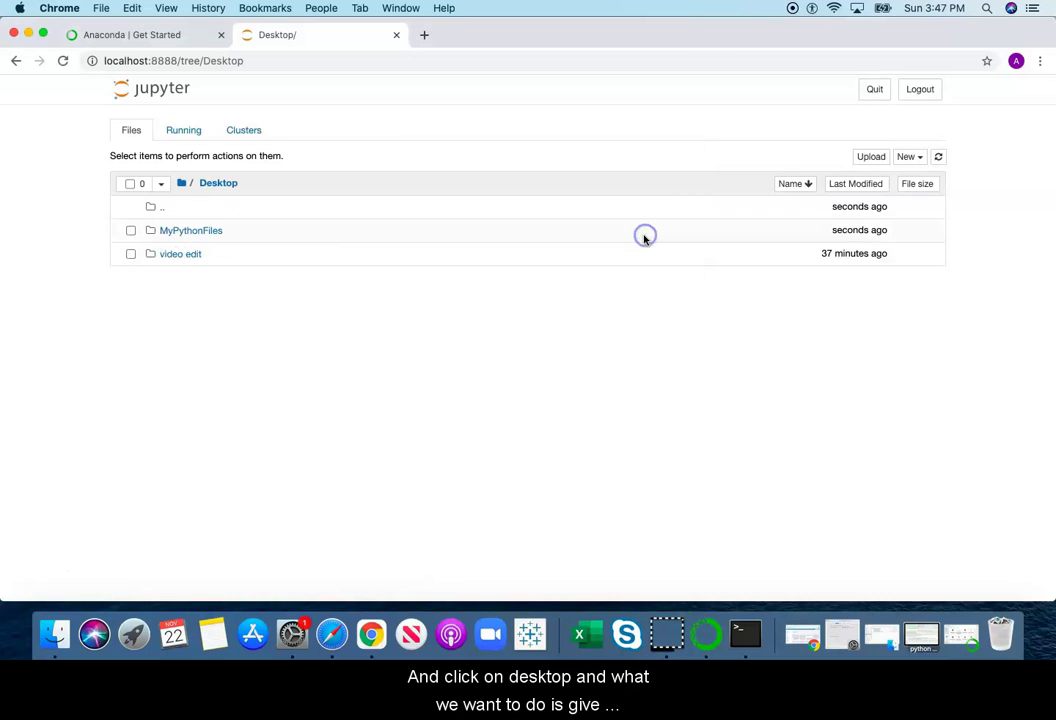
pyautogui.click(206, 232)
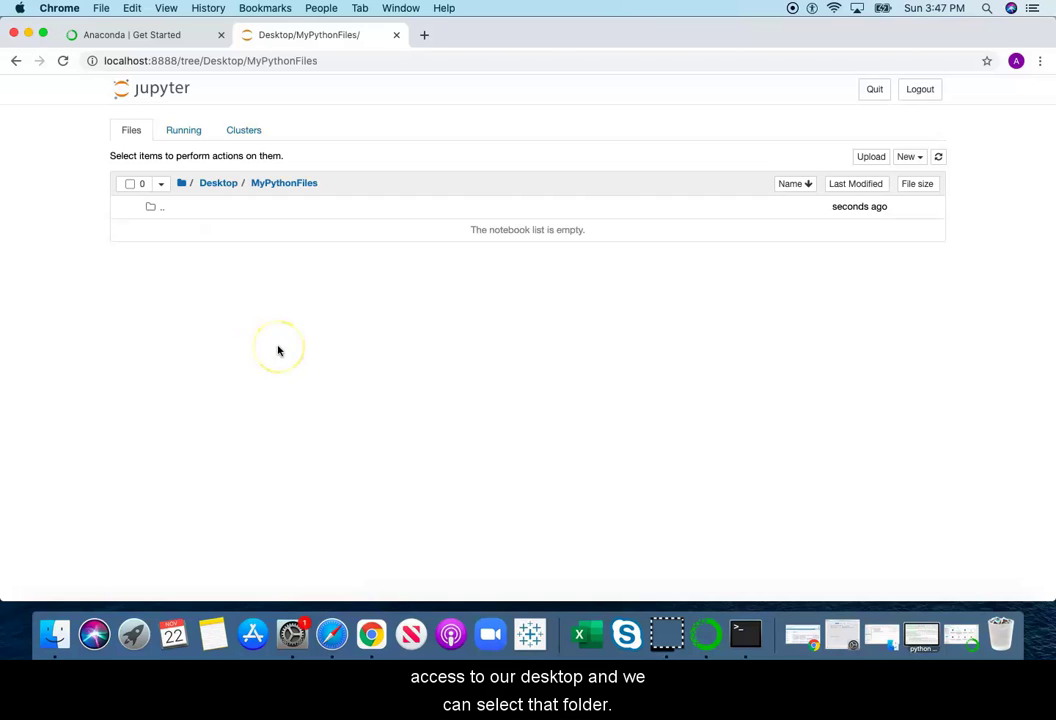
# Create a new Python 3 notebook in the MyPythonFiles folder.
pyautogui.click(273, 316)
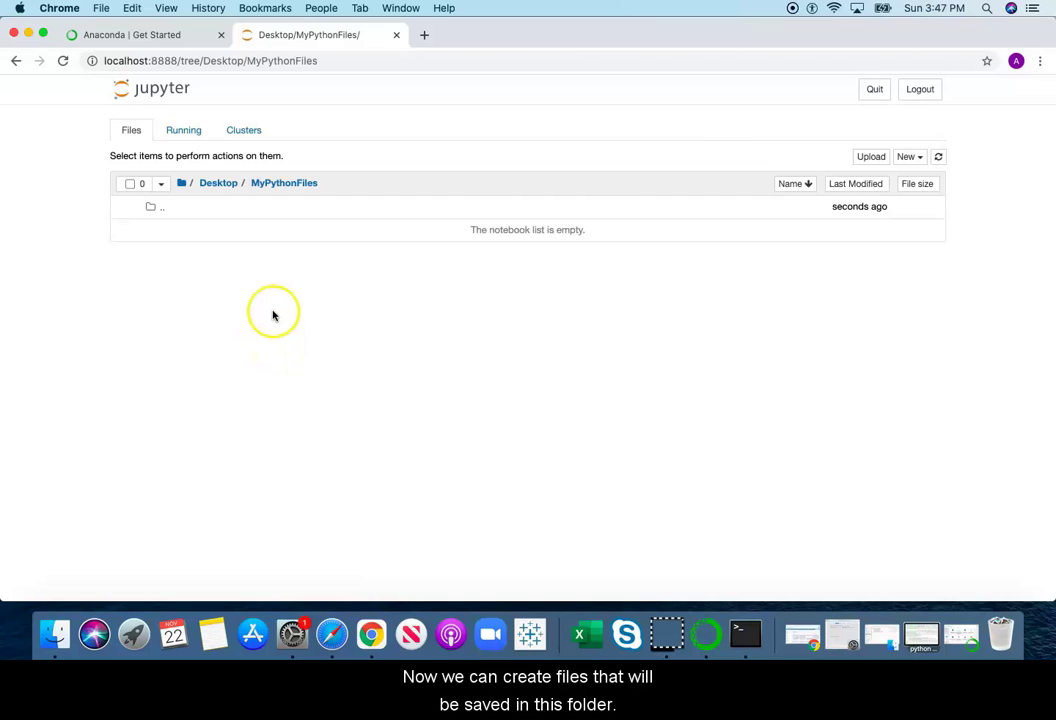
pyautogui.click(462, 323)
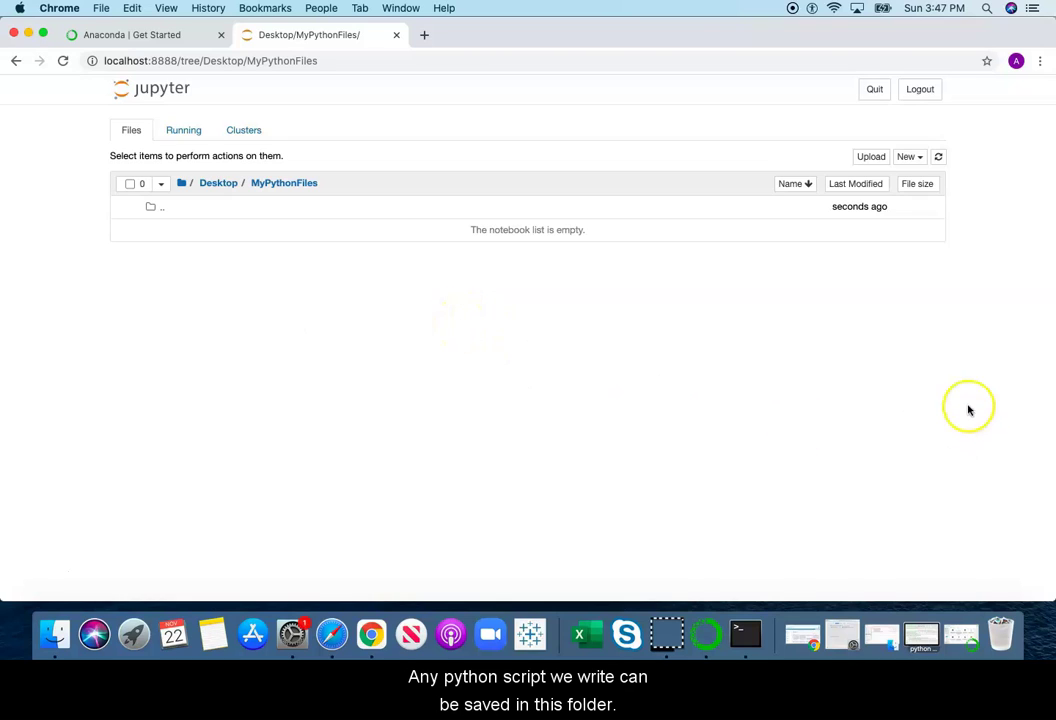
pyautogui.click(922, 160)
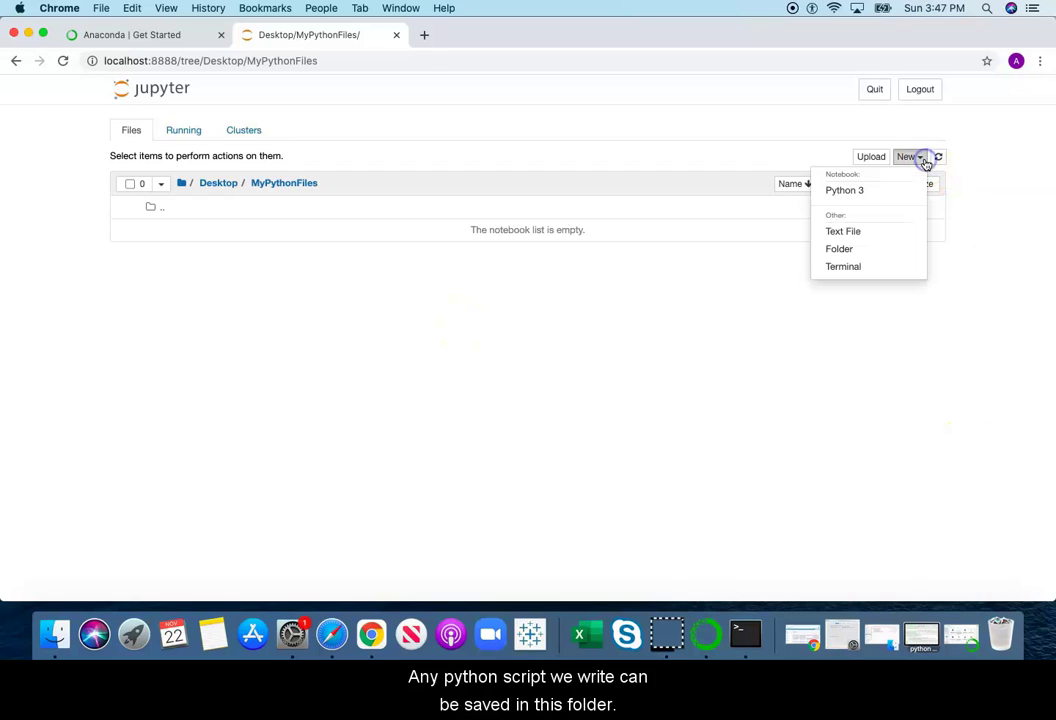
pyautogui.click(853, 192)
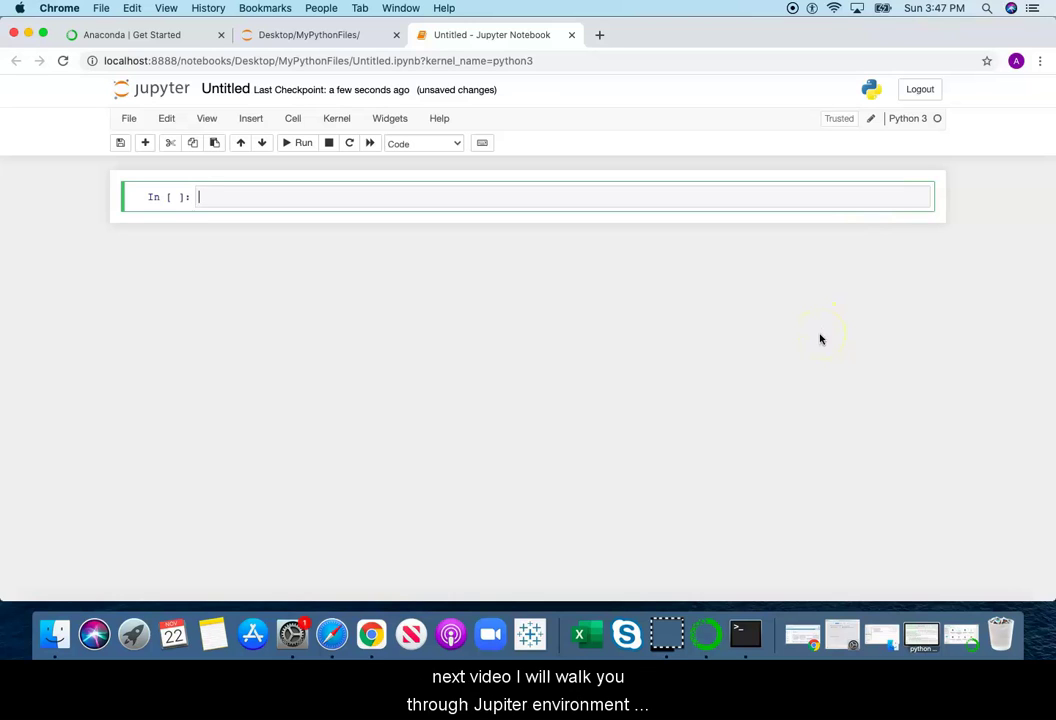
pyautogui.click(29, 572)
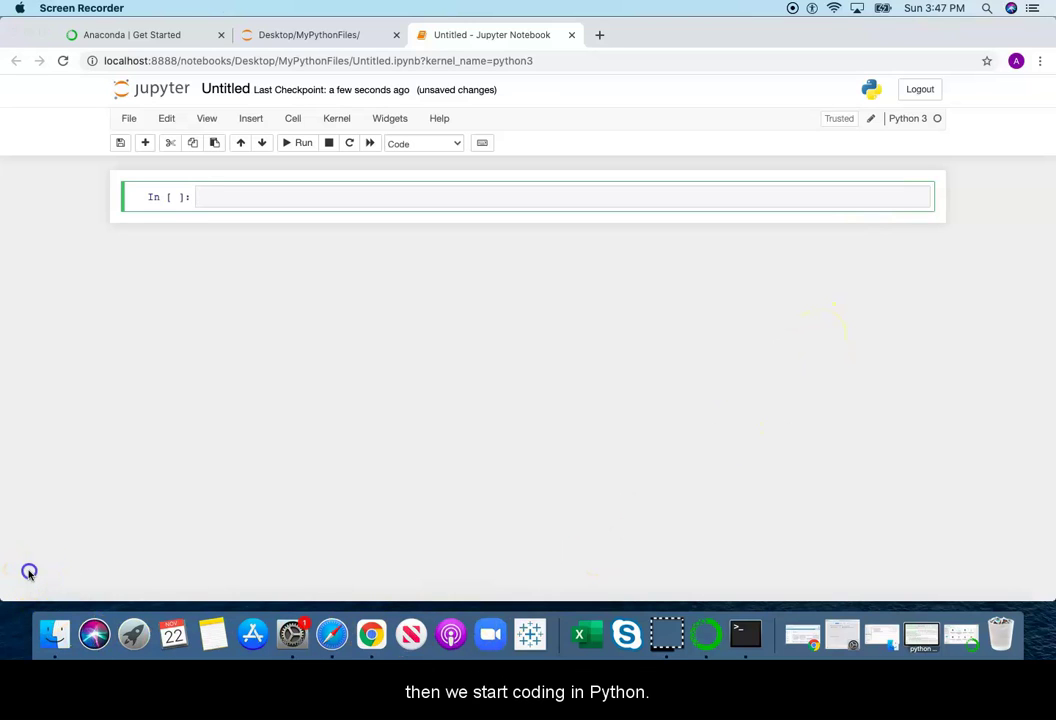